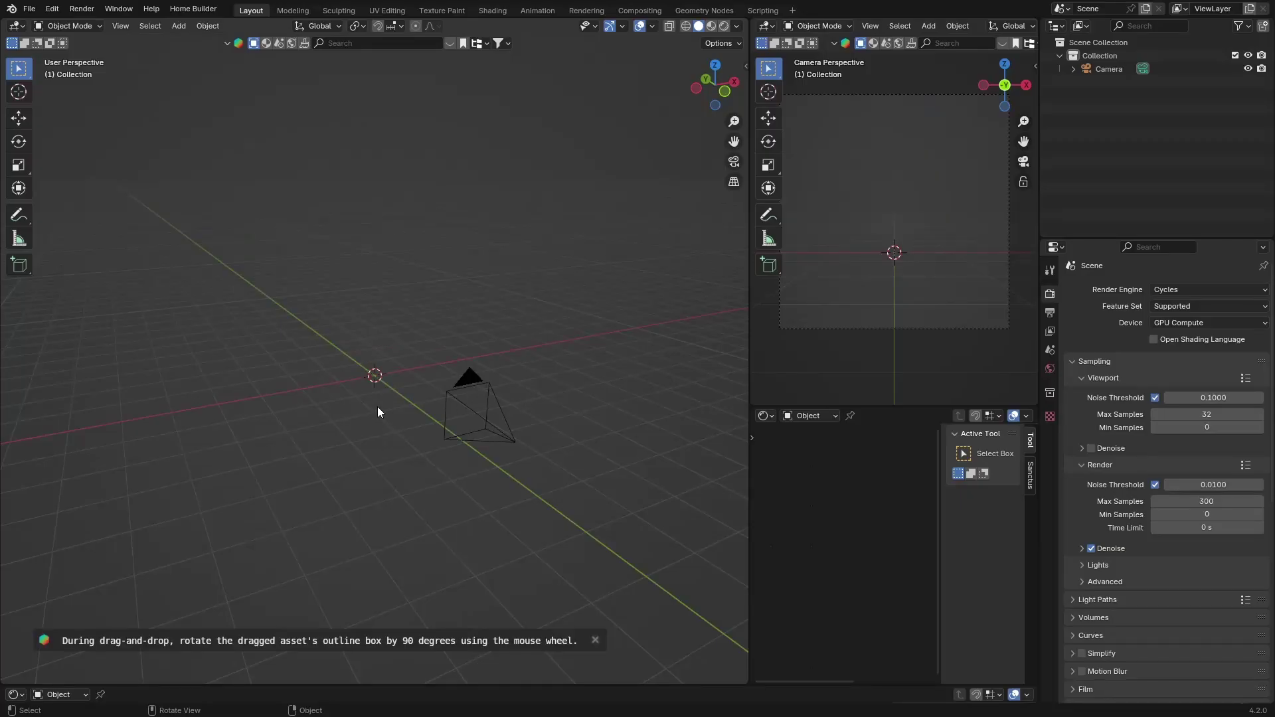
Open Preferences on Get Extensions, then try Install from Disk and cancel the file browser
click(52, 9)
click(89, 177)
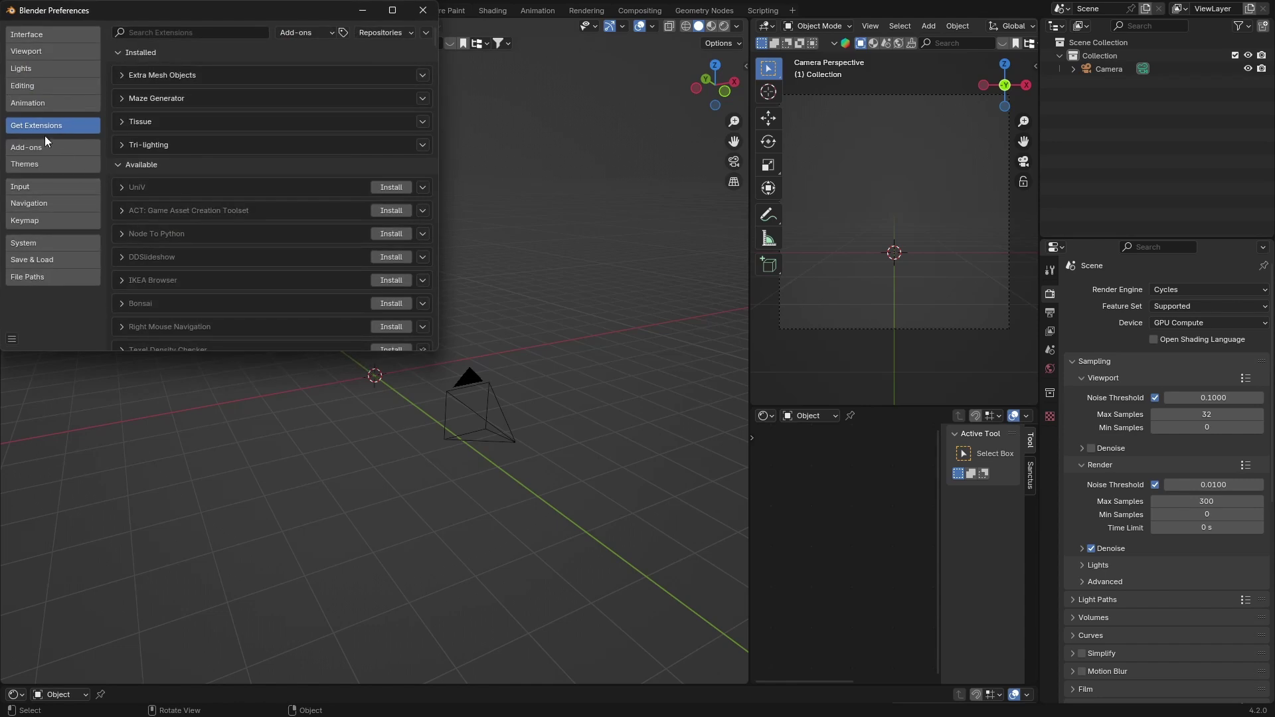
click(315, 33)
mouse_move(424, 33)
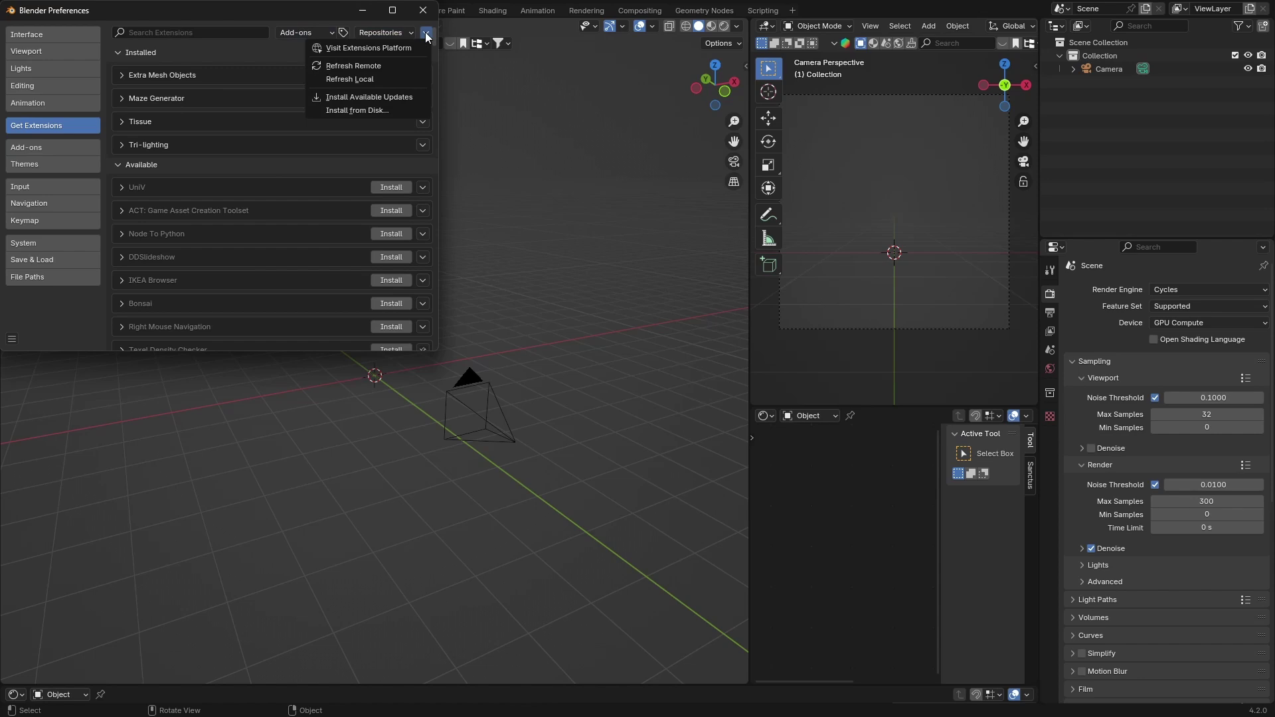
click(352, 109)
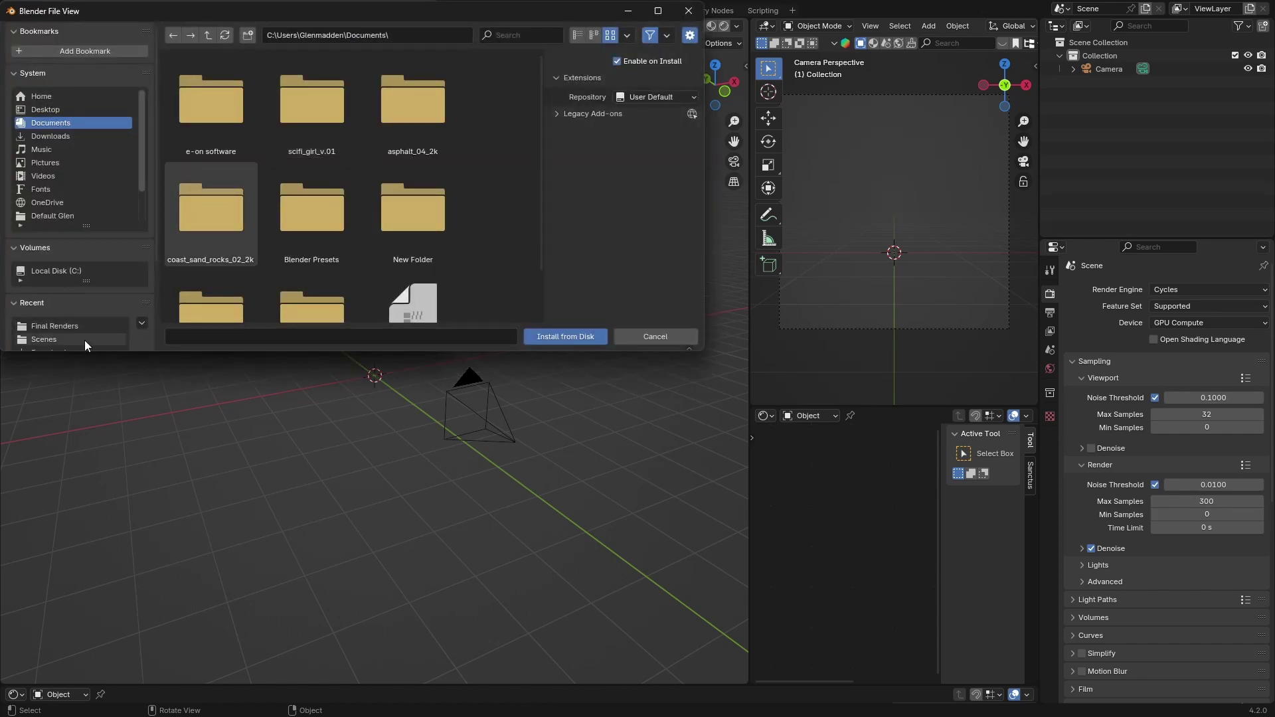
scroll(314, 222, down, 2)
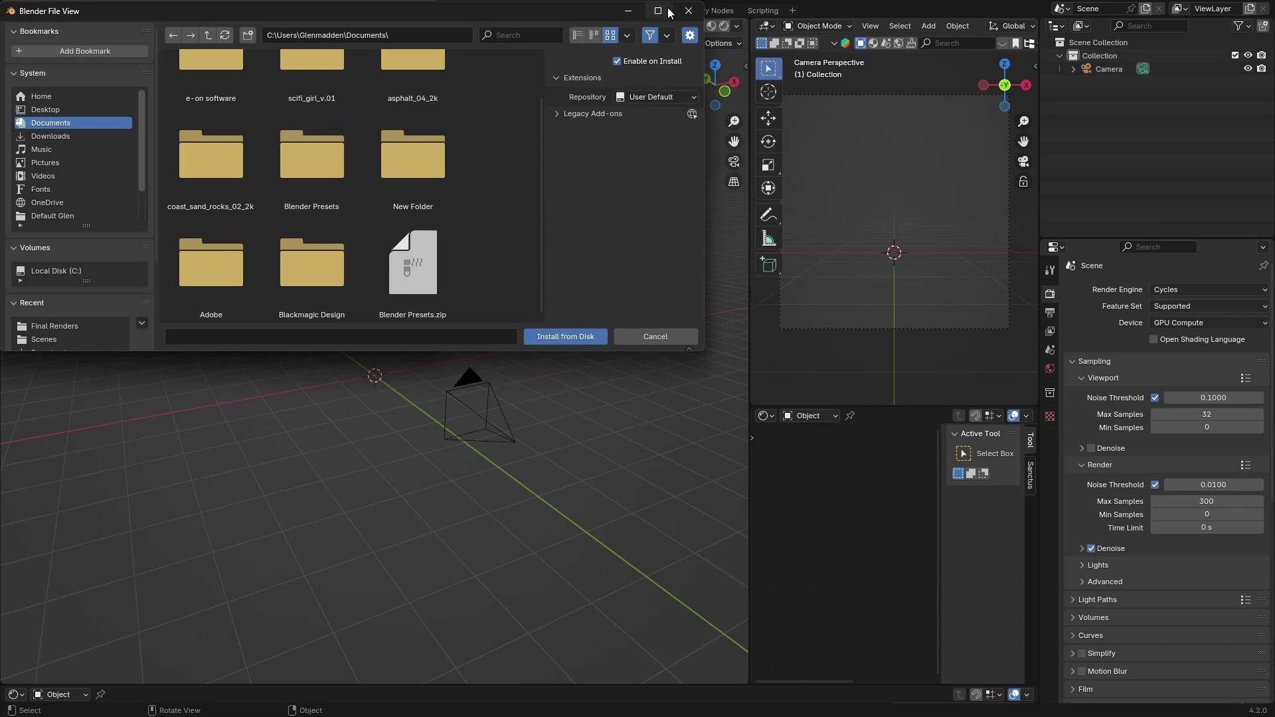
click(688, 11)
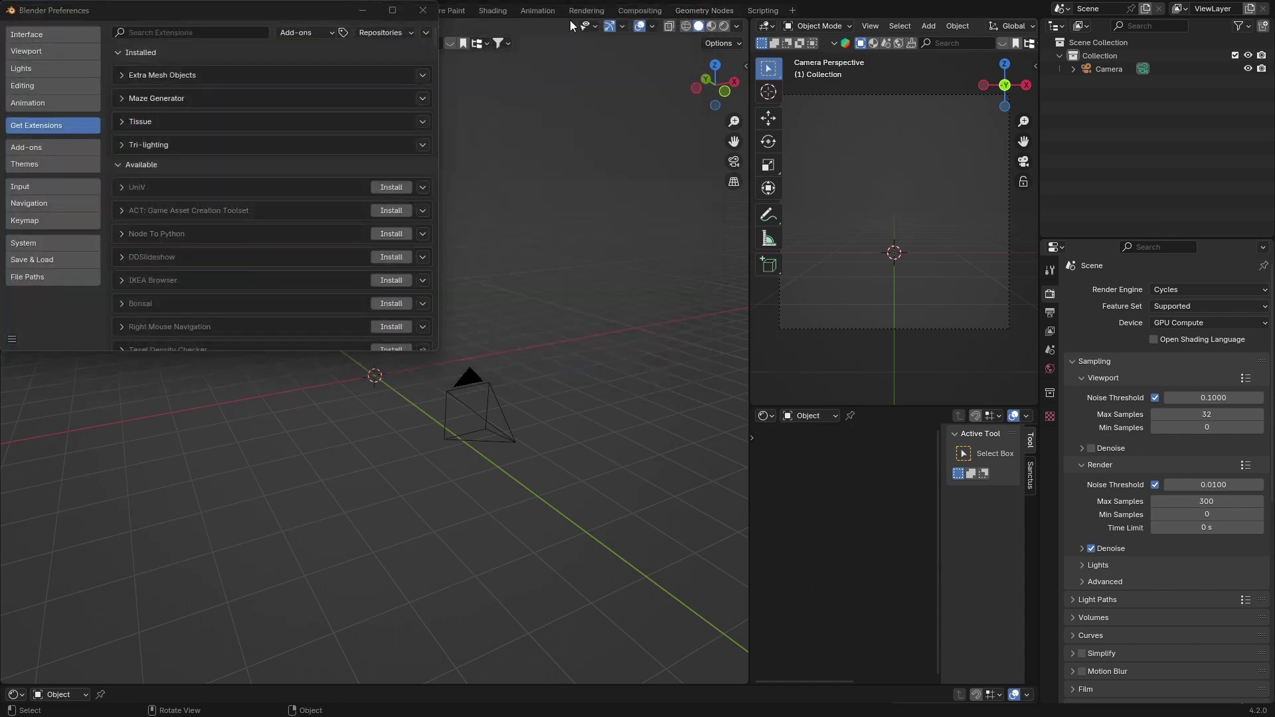
Search add-ons for 'ble' and expand the BlenderKit Online Asset Library preferences
click(26, 142)
click(152, 33)
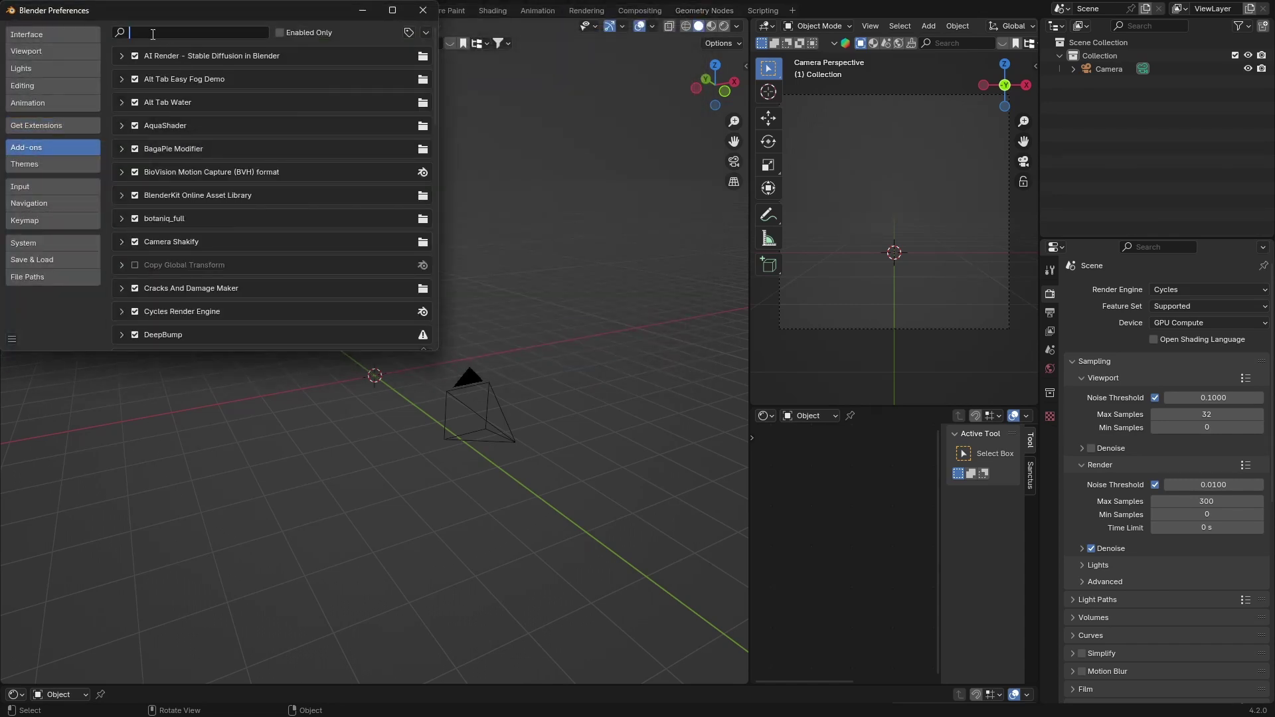
text(bl)
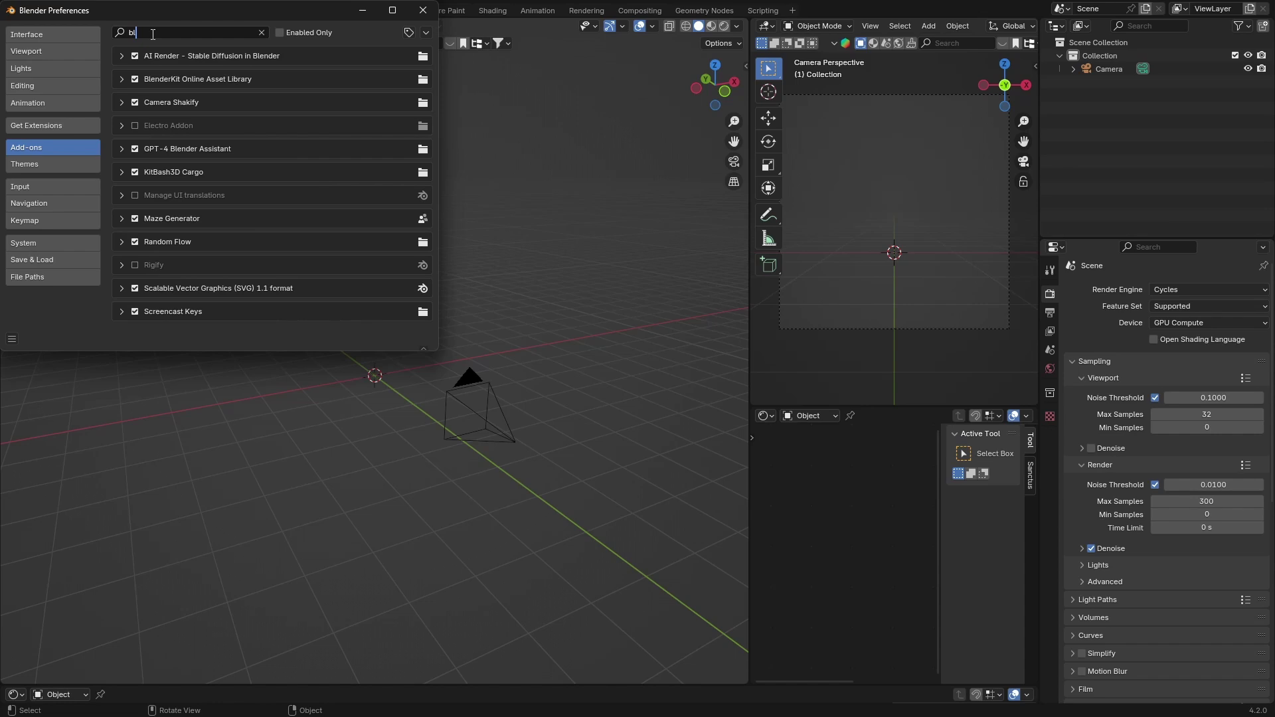
text(e)
click(120, 79)
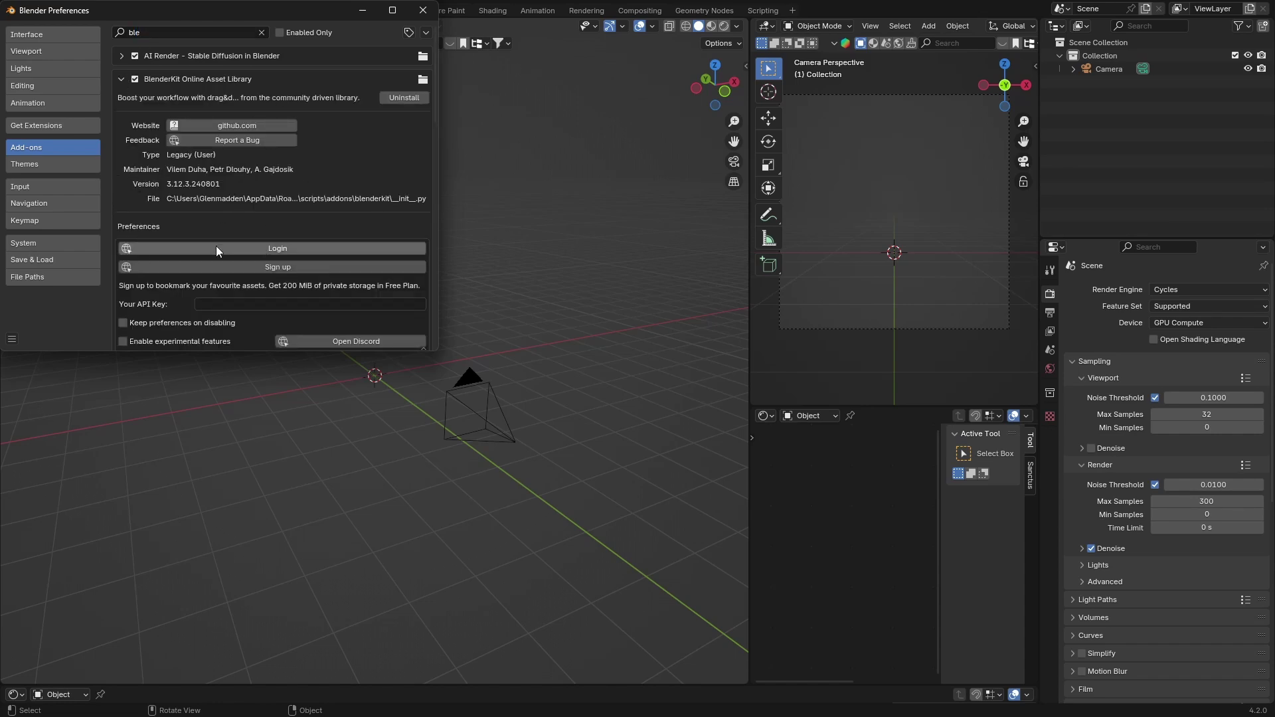
scroll(236, 277, down, 7)
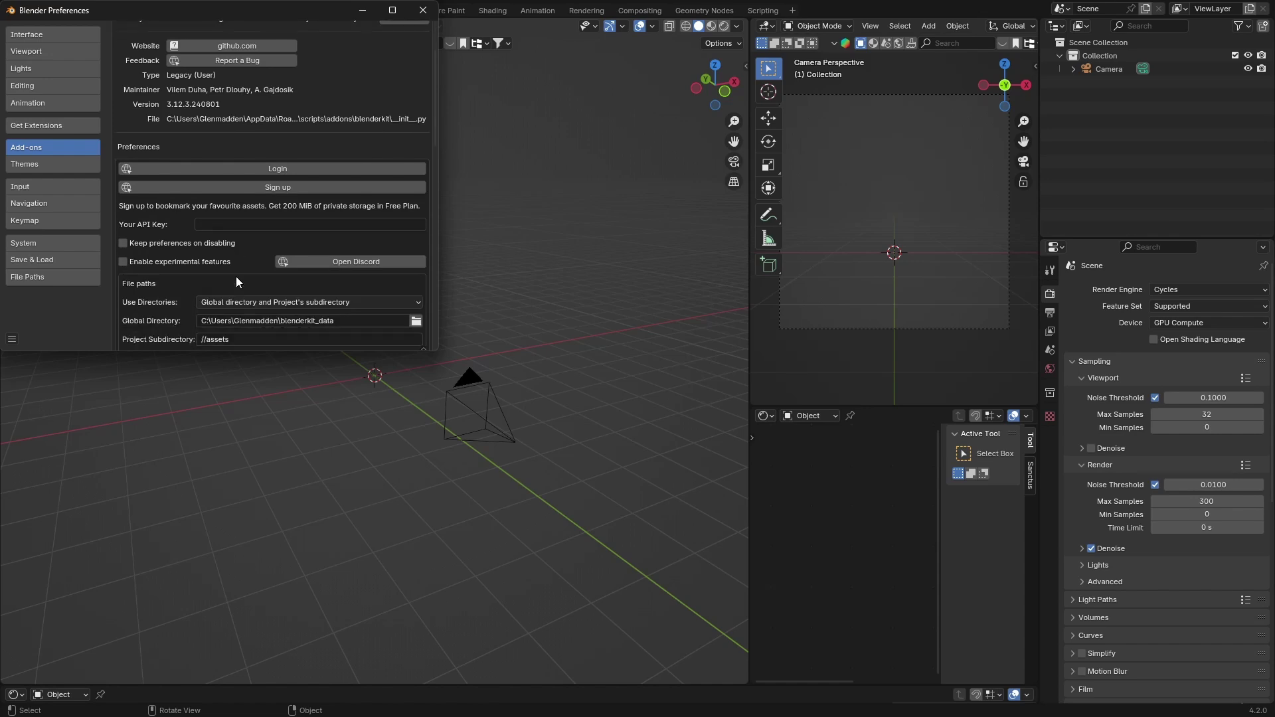
scroll(236, 277, down, 4)
scroll(236, 277, up, 8)
Close Preferences and return to Blender after checking the BlenderKit Add-on web page
click(423, 10)
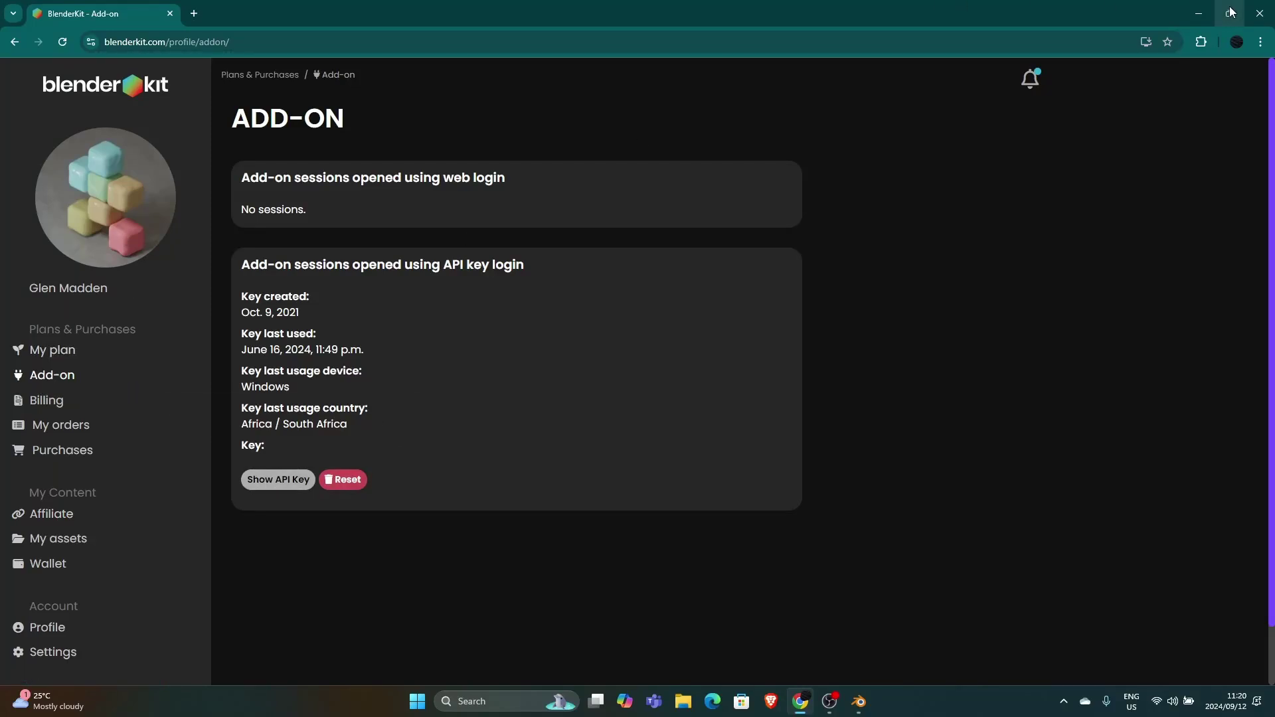
click(860, 702)
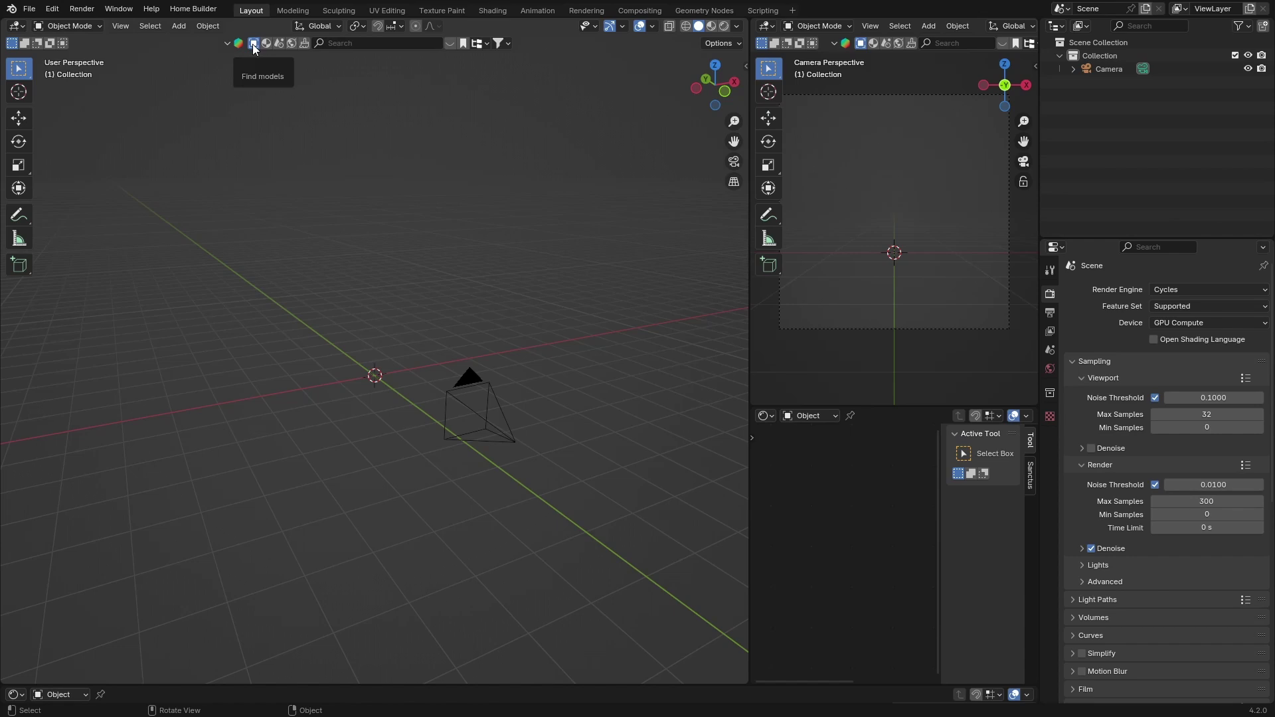
Open the BlenderKit model browser, preview several thumbnails, and page forward three times
mouse_move(376, 42)
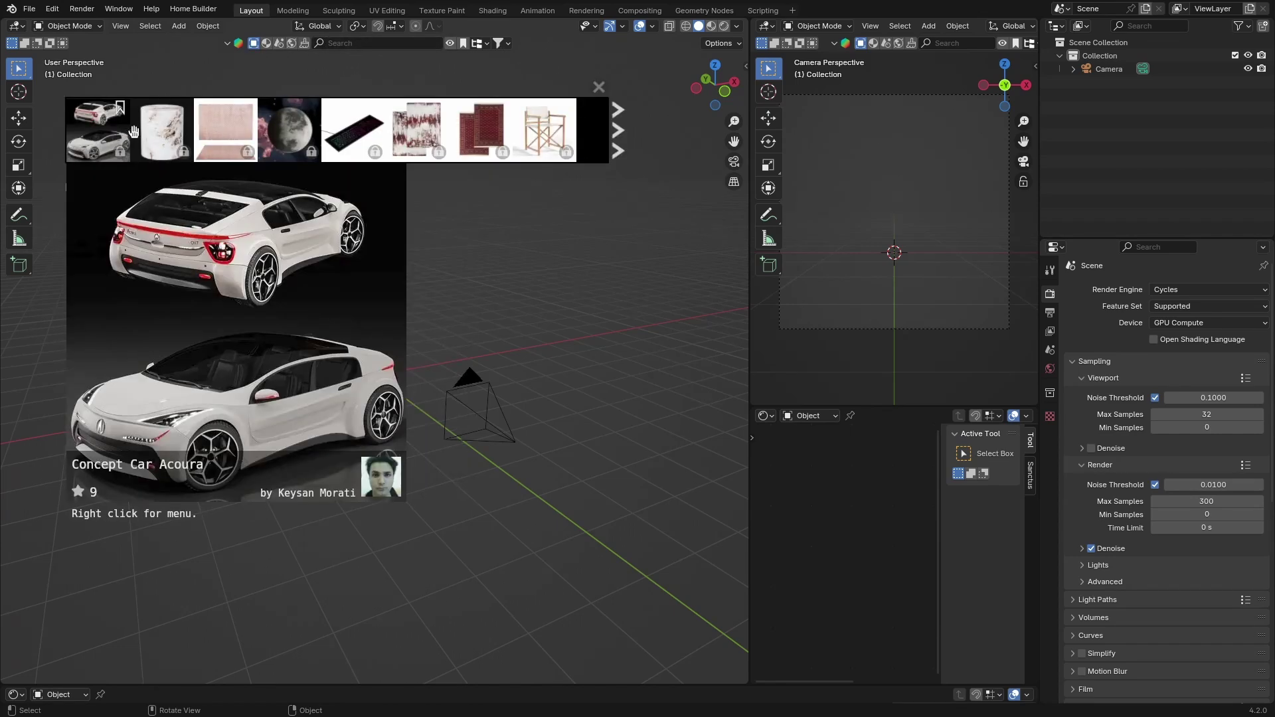
mouse_move(206, 100)
mouse_move(99, 129)
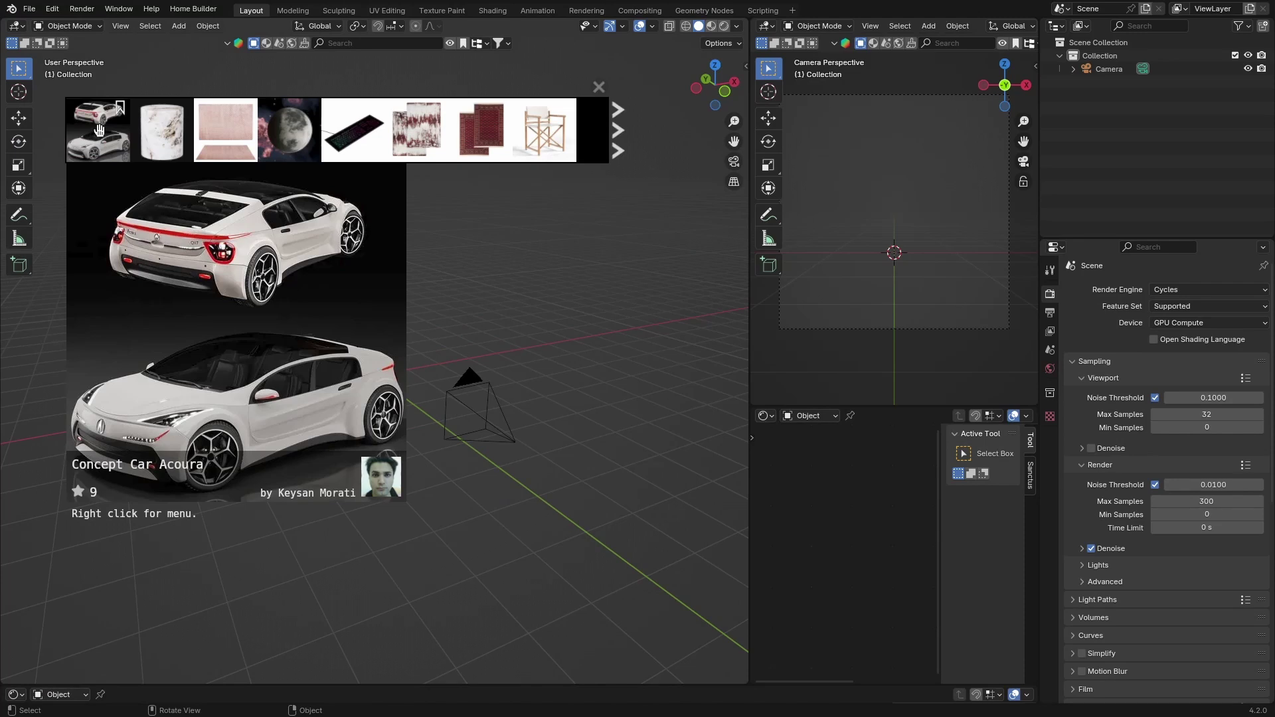
mouse_move(225, 132)
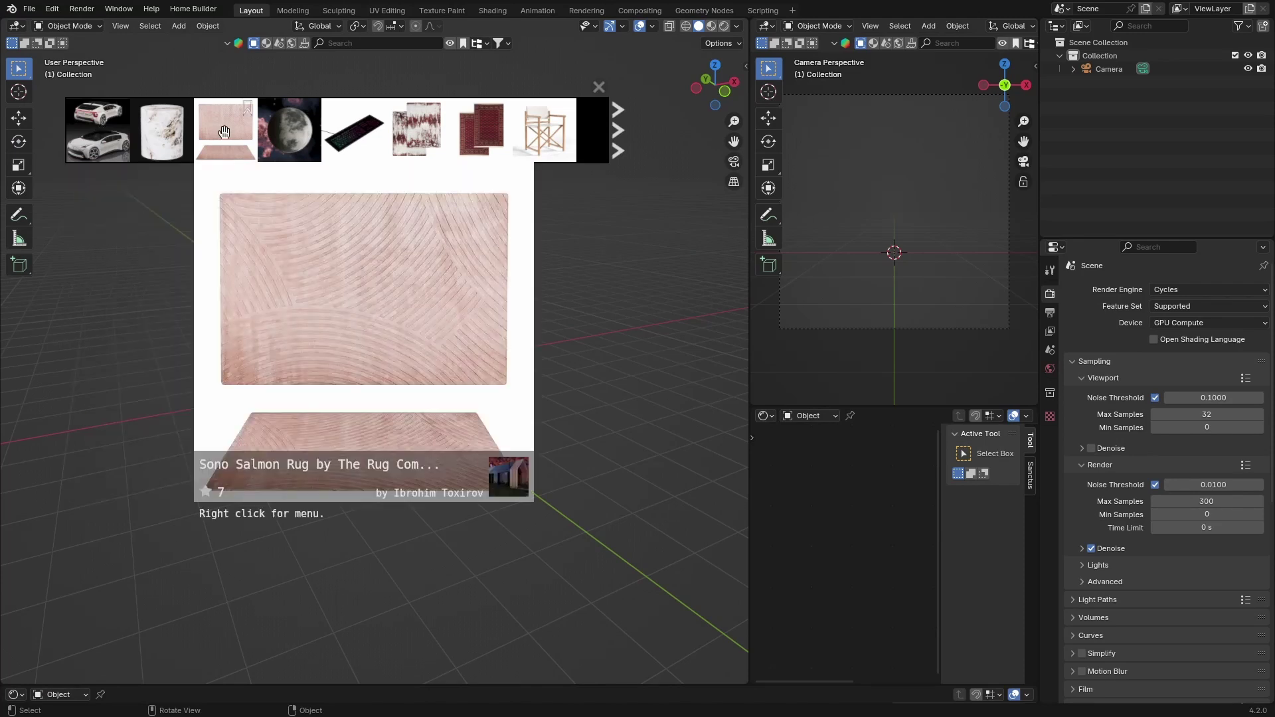
mouse_move(304, 129)
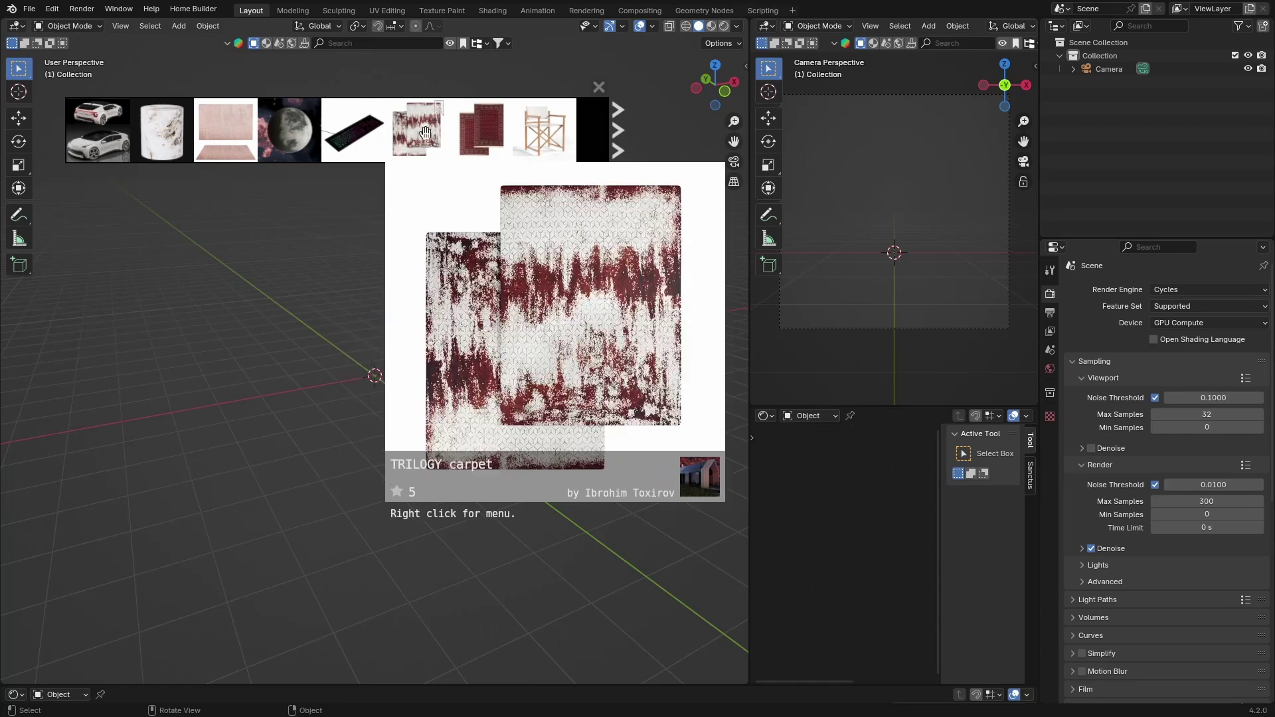
mouse_move(485, 134)
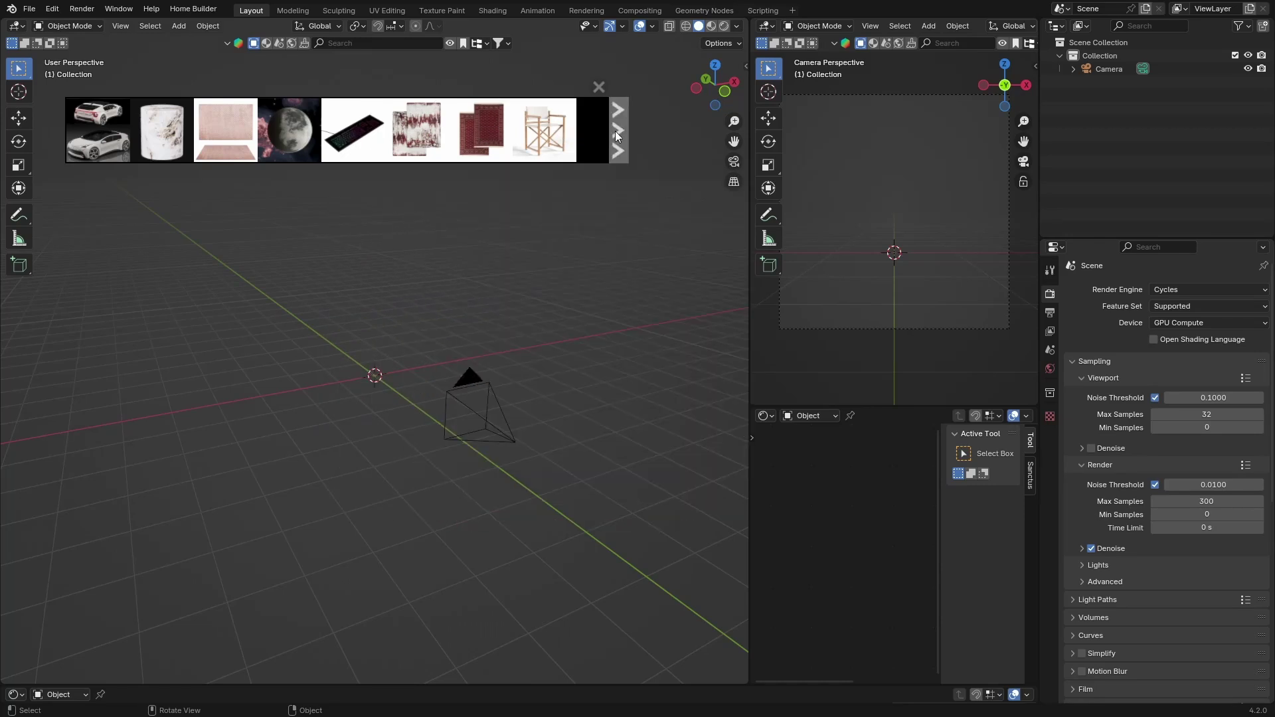
click(617, 133)
click(619, 133)
click(620, 133)
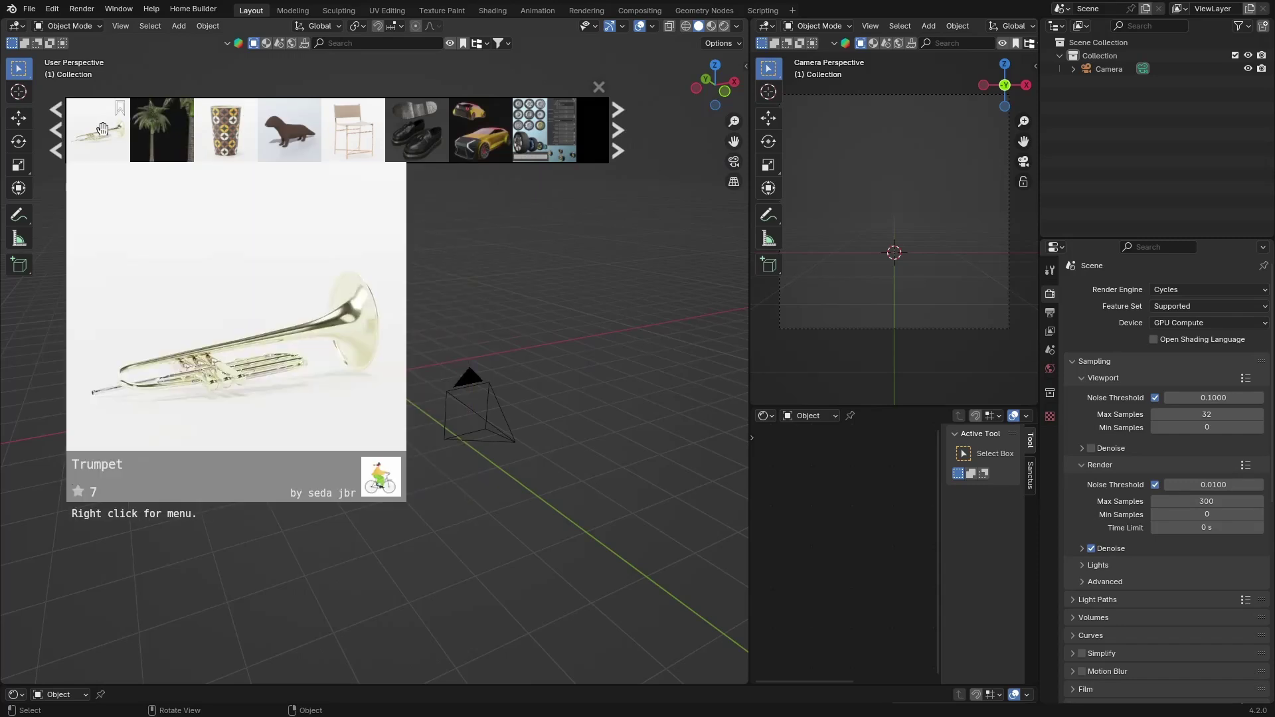
Page further through the model results, which report 36556 assets found
scroll(516, 127, down, 3)
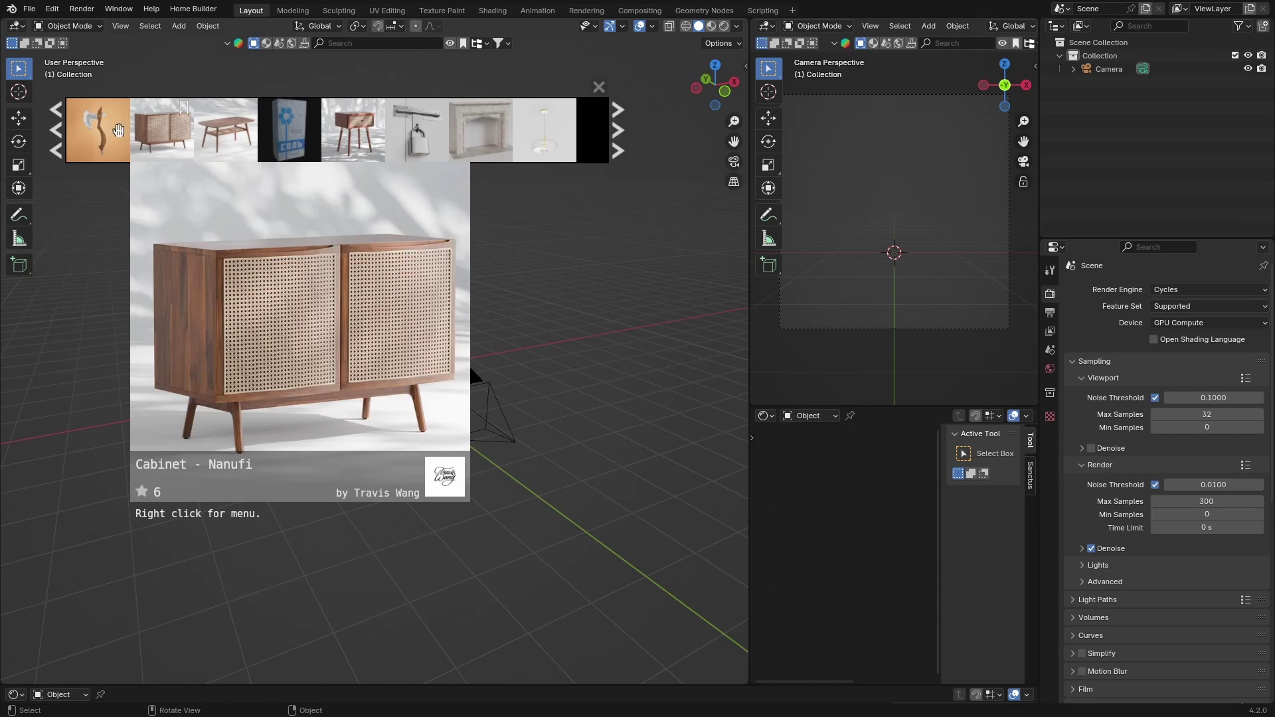
click(621, 130)
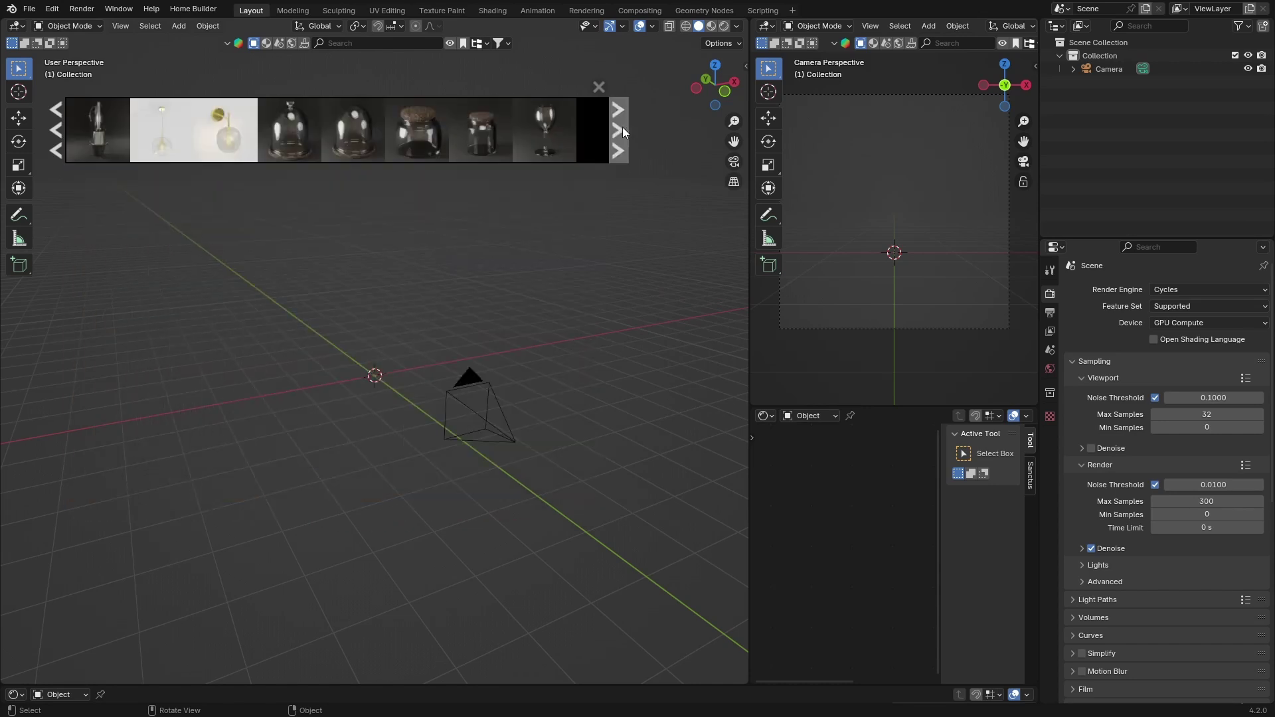
click(623, 130)
click(623, 130)
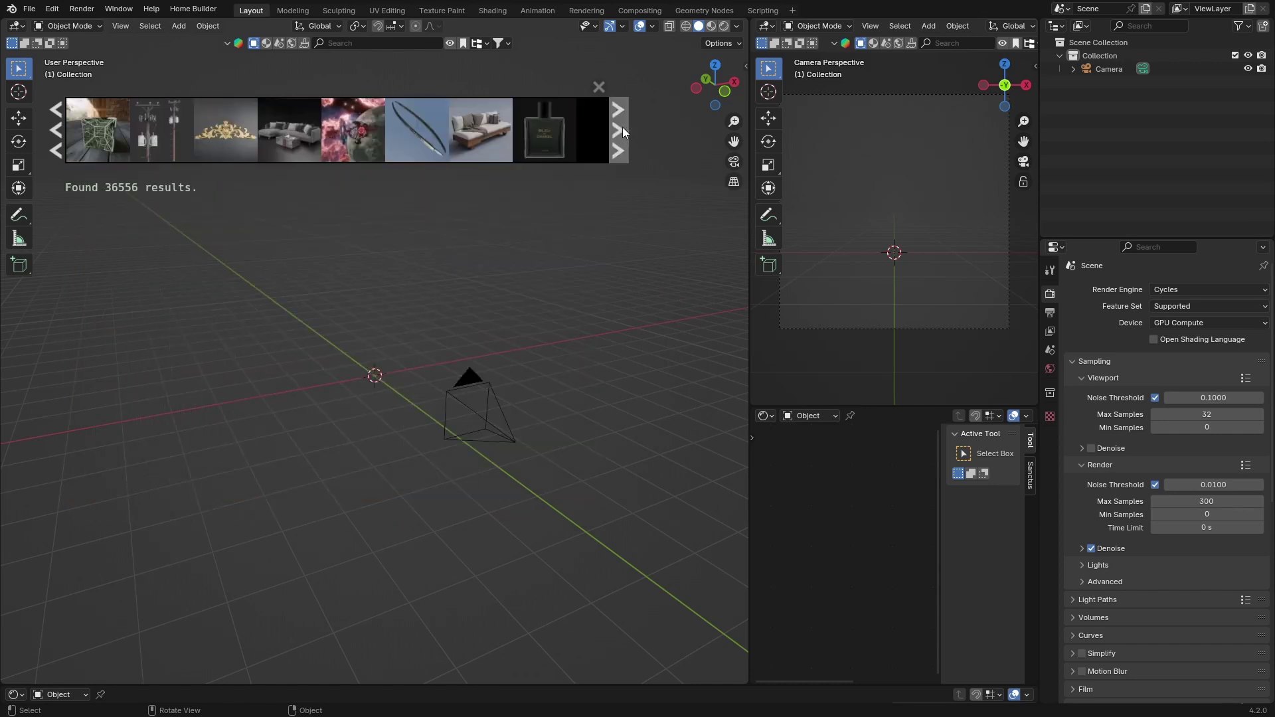
Drag the Senzer SG500 headphones from BlenderKit into the scene and select them
scroll(513, 136, down, 3)
drag(417, 130, 360, 358)
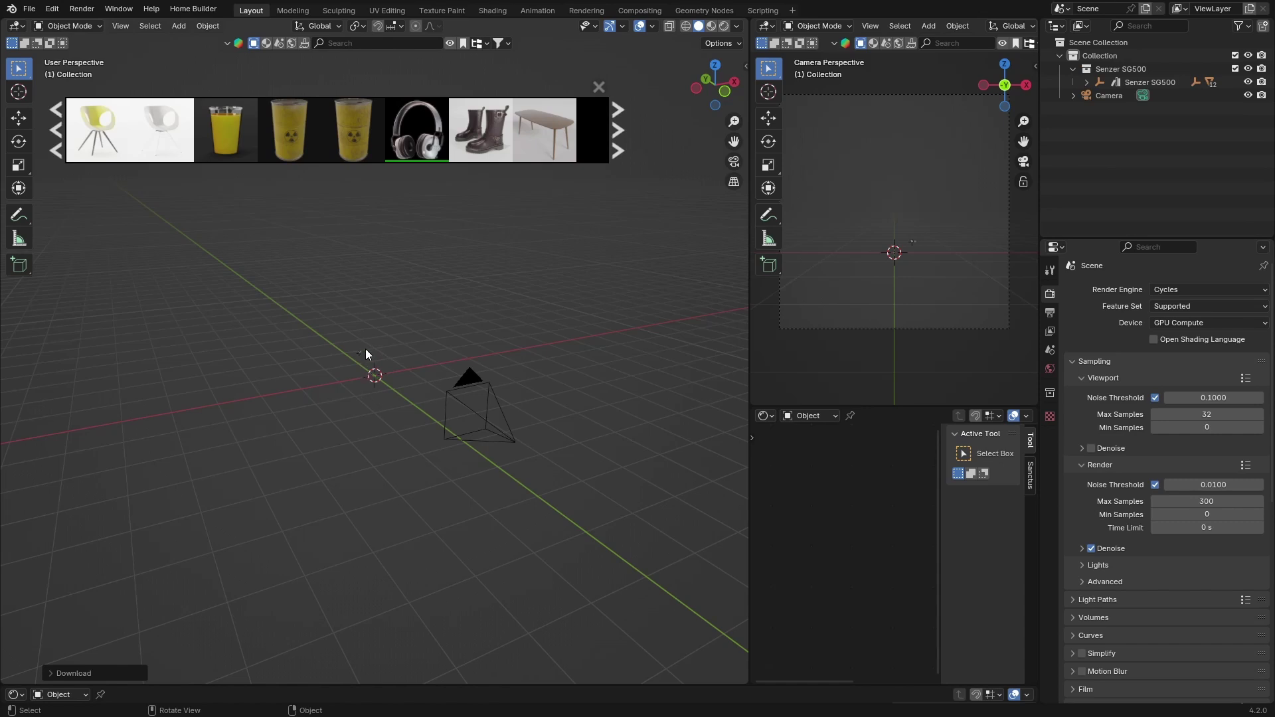
click(1138, 80)
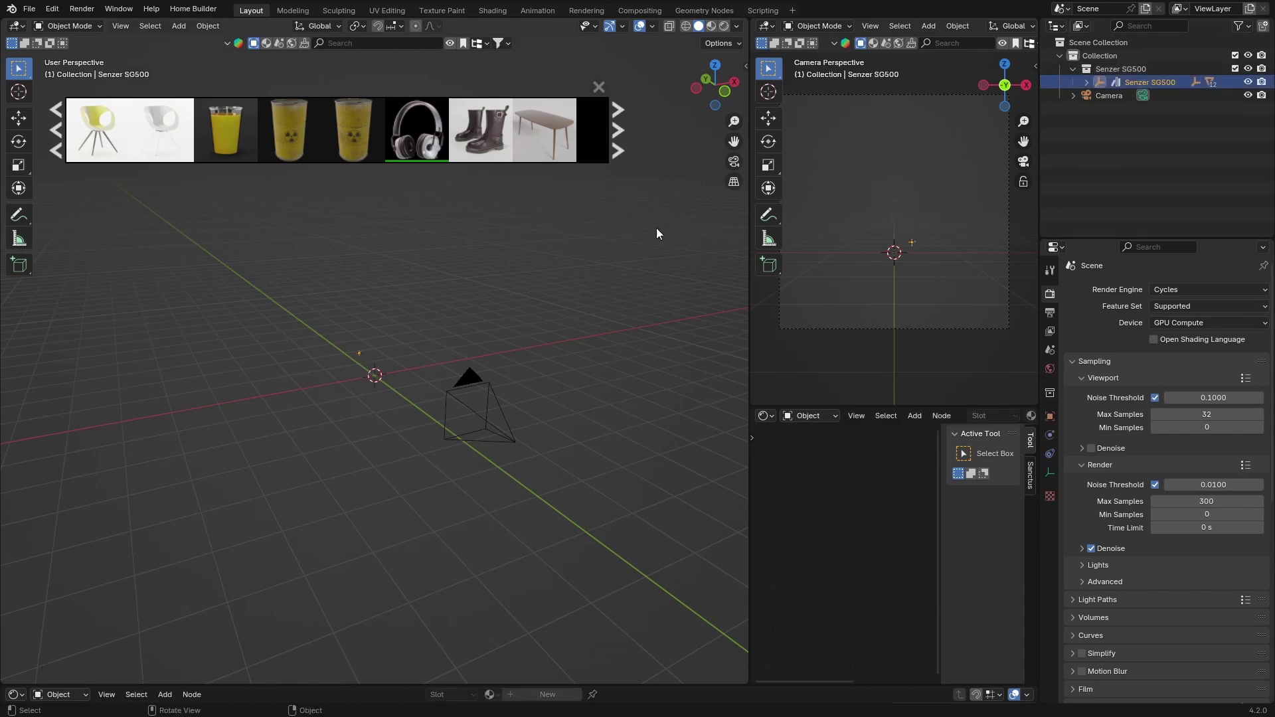
Scale the headphones up twice and rotate them 180° around X
key(s)
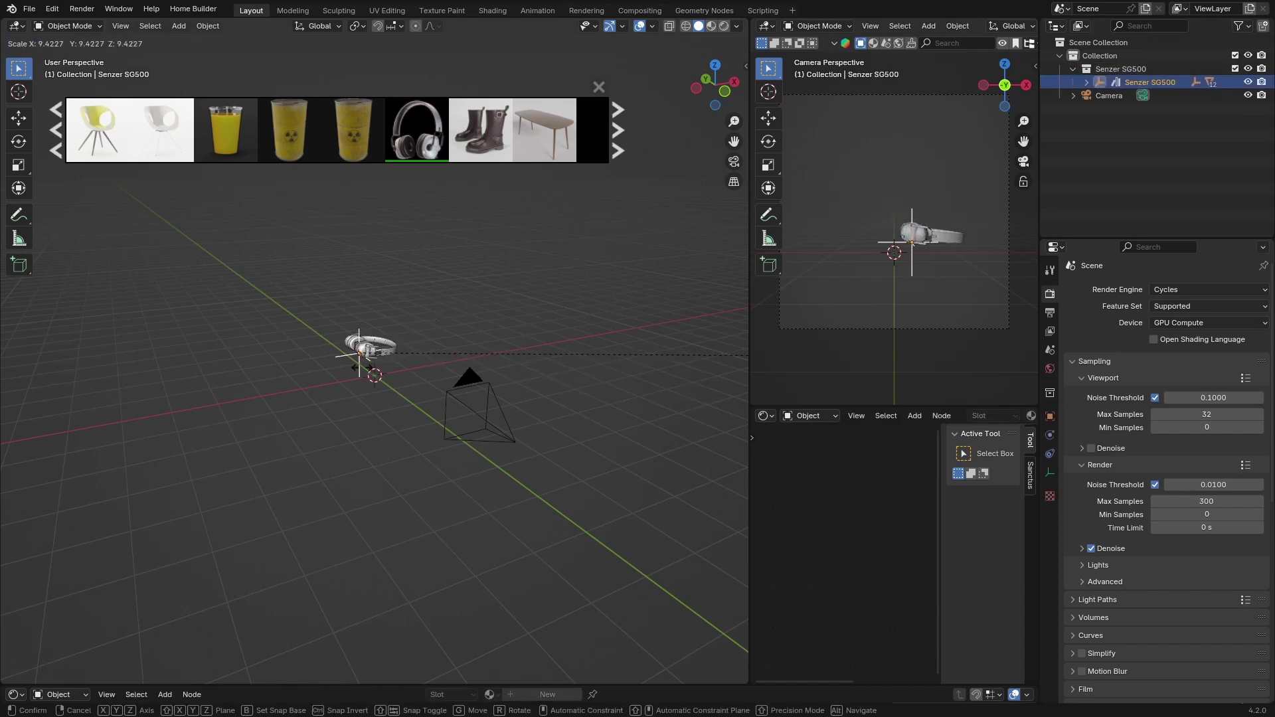
click(269, 310)
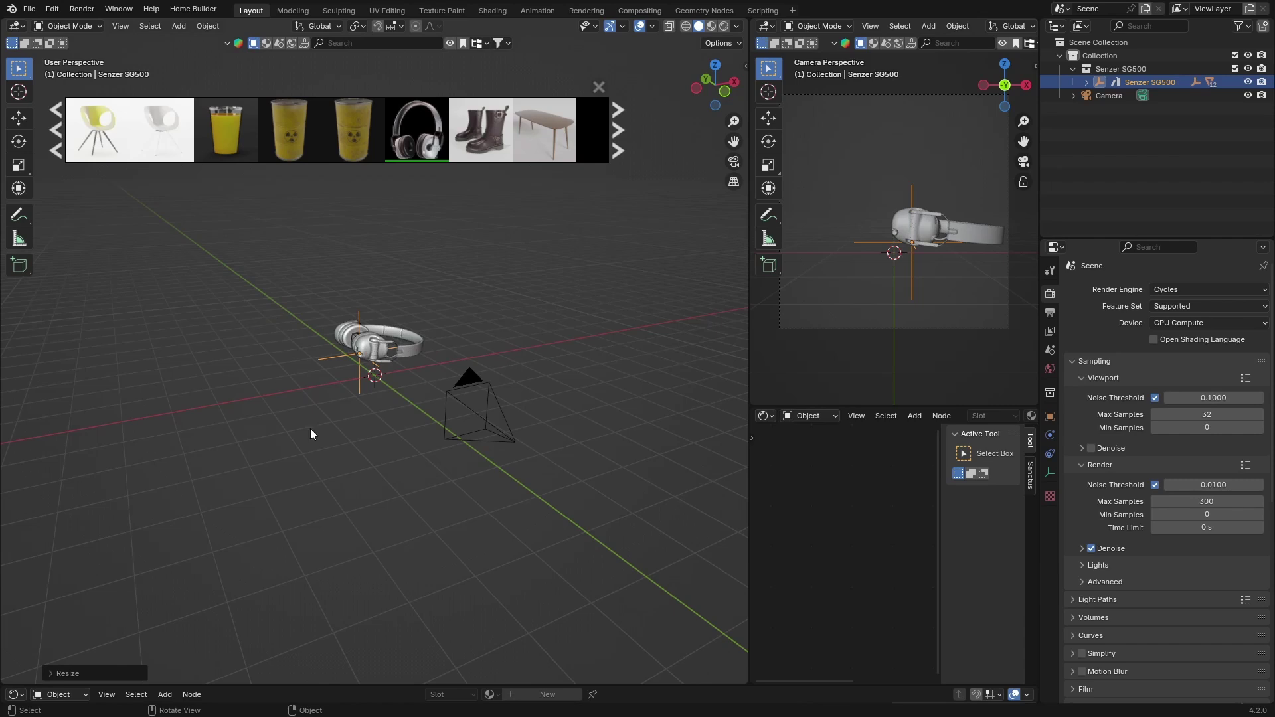
key(s)
click(594, 421)
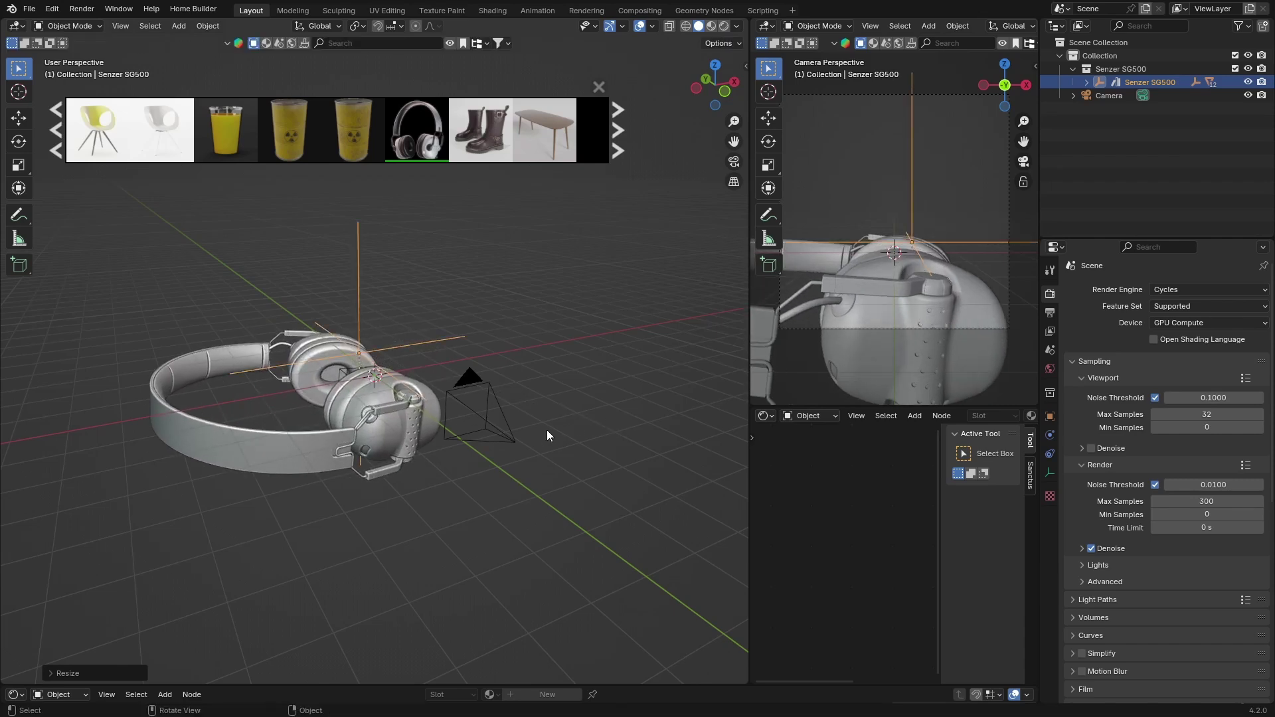
text(rx1)
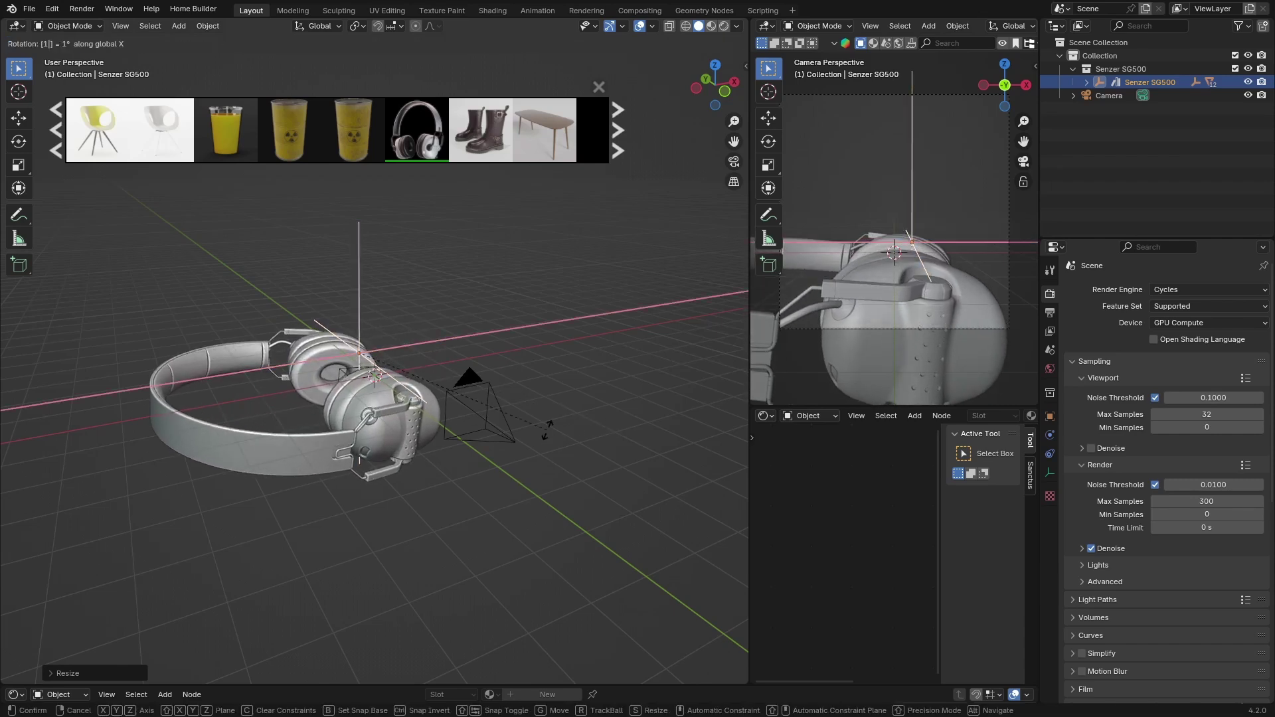
text(80)
key(Return)
Stand the headphones upright with the Rotate gizmo, then close the BlenderKit asset bar
middle_drag(349, 445, 493, 457)
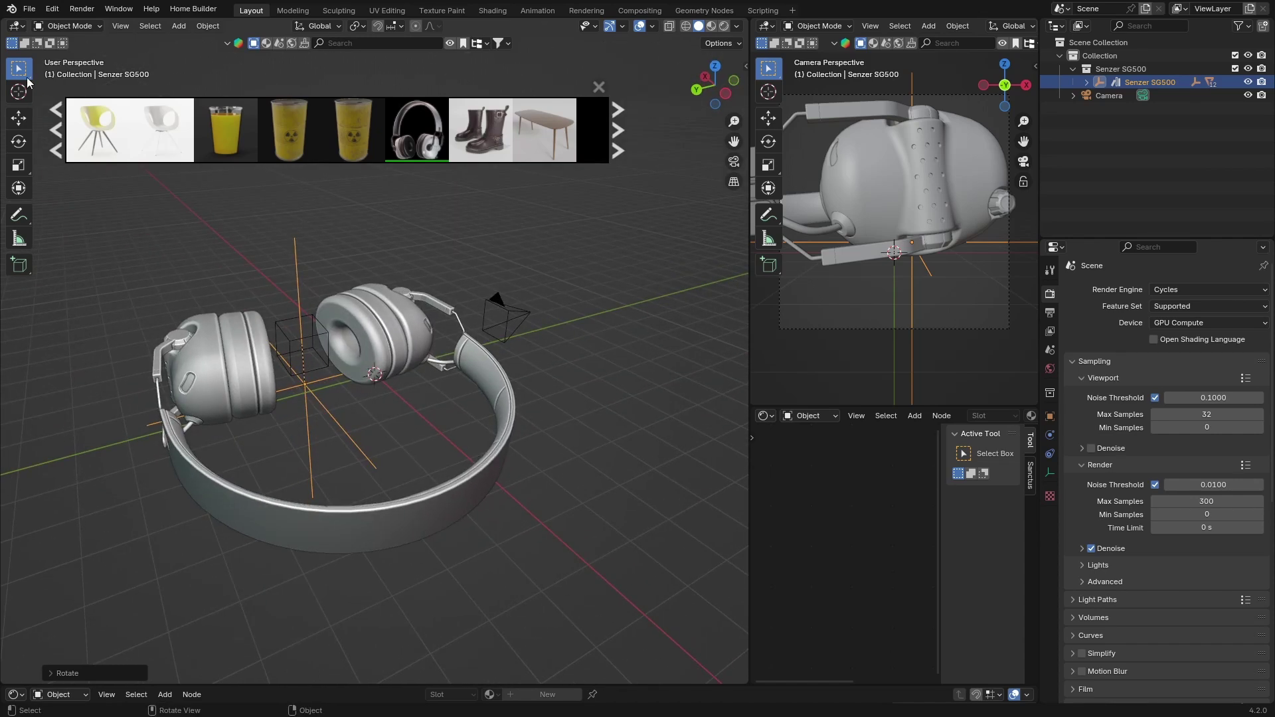
click(18, 141)
drag(285, 412, 303, 435)
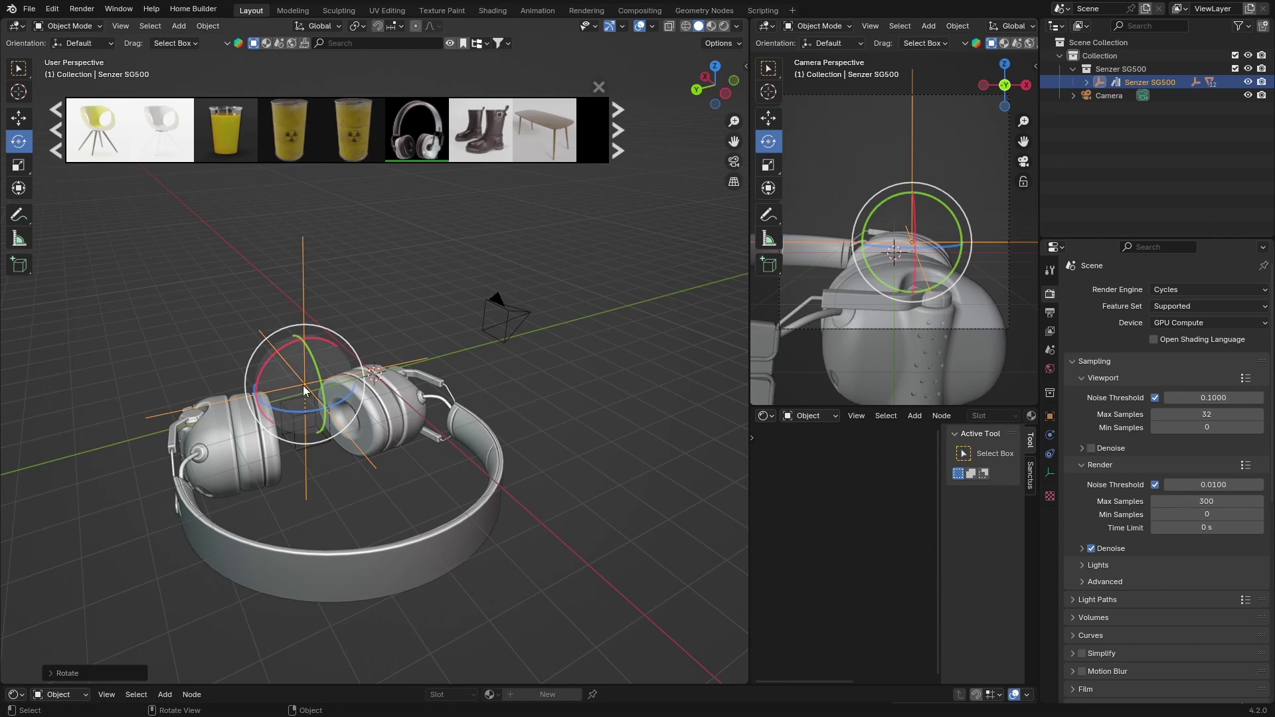
drag(322, 391, 304, 286)
middle_drag(166, 518, 296, 453)
click(596, 89)
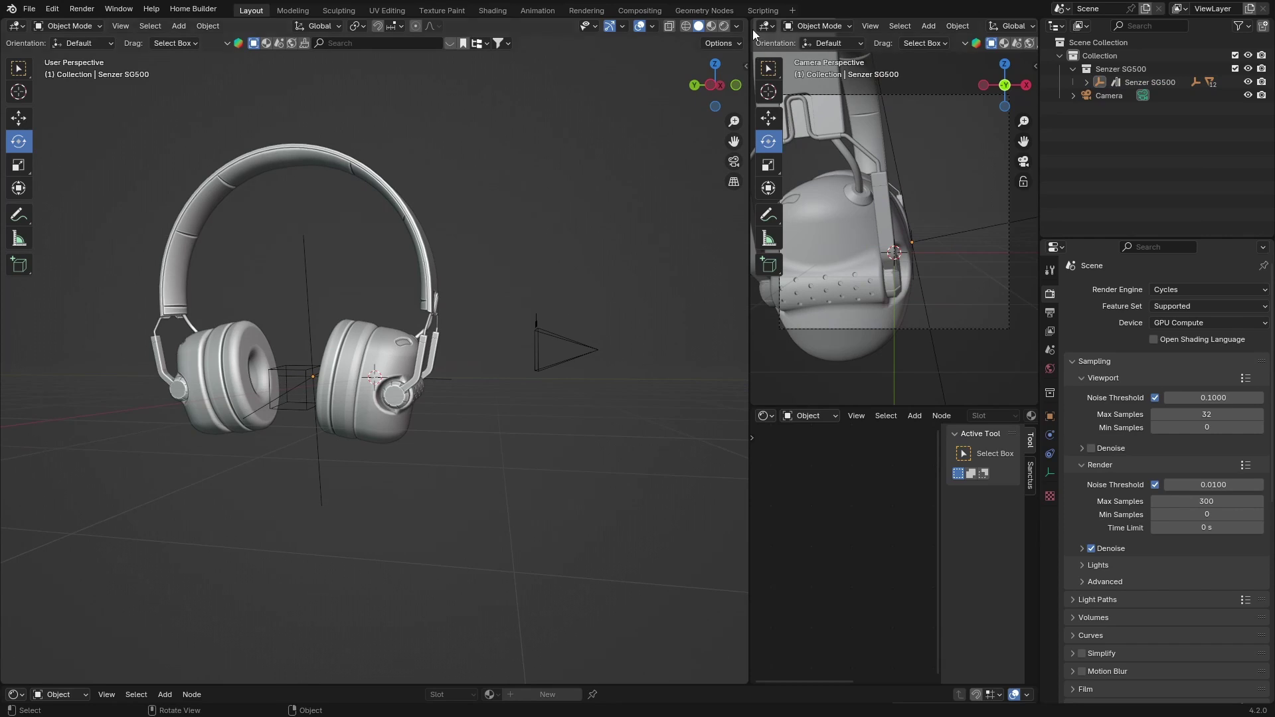
Switch the viewport to Rendered shading and orbit around the textured headphones
key(z)
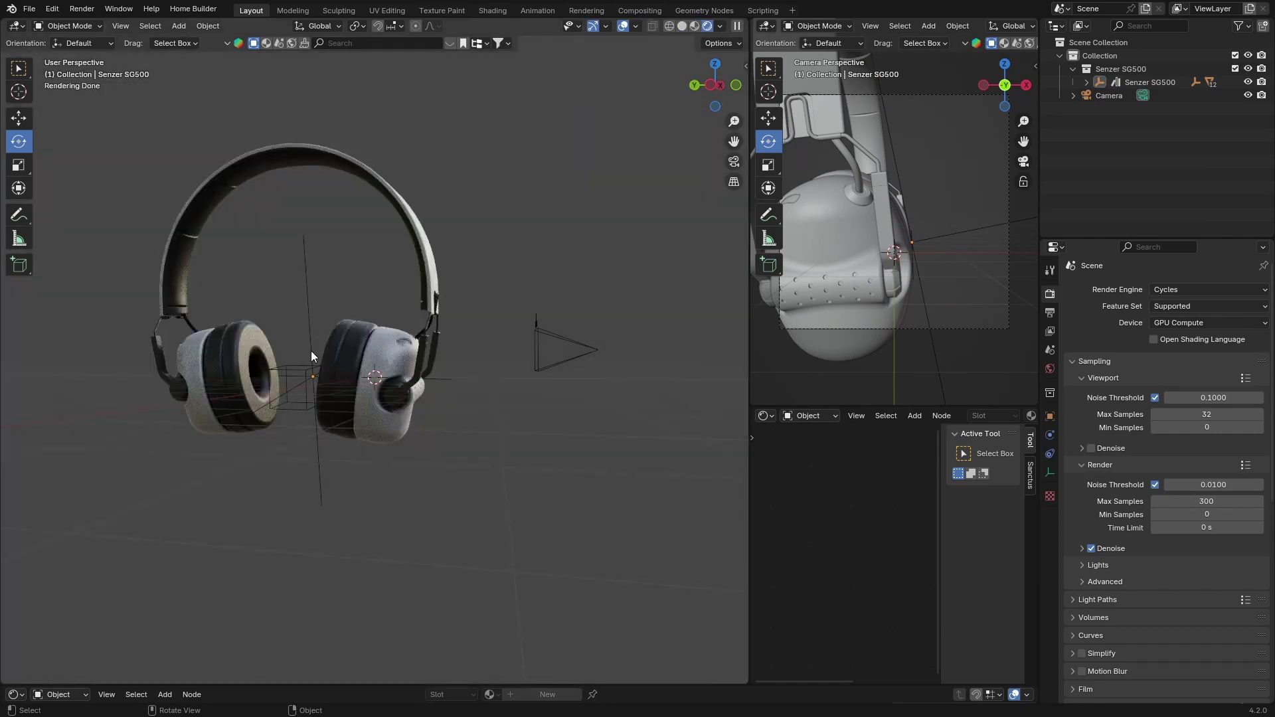
middle_drag(312, 351, 429, 357)
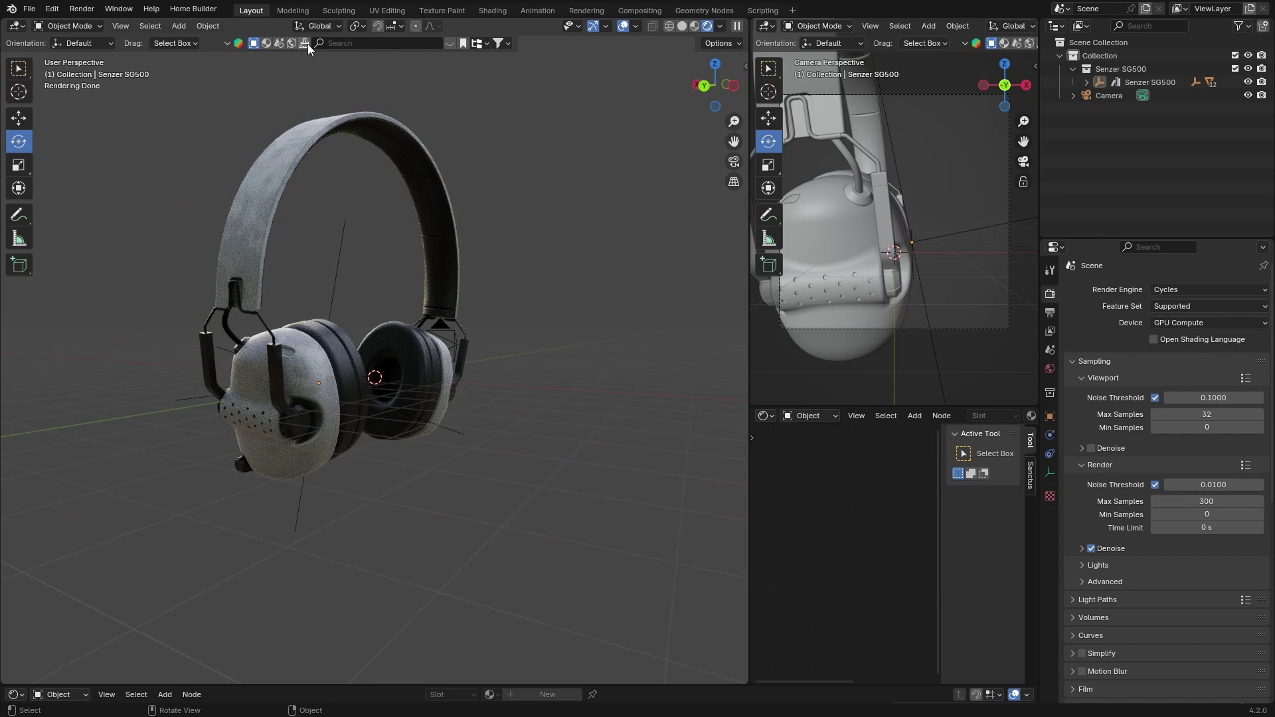
click(343, 44)
Search BlenderKit for 'tree', bookmark the leafy green tree, and toggle the bookmarks filter
key(Return)
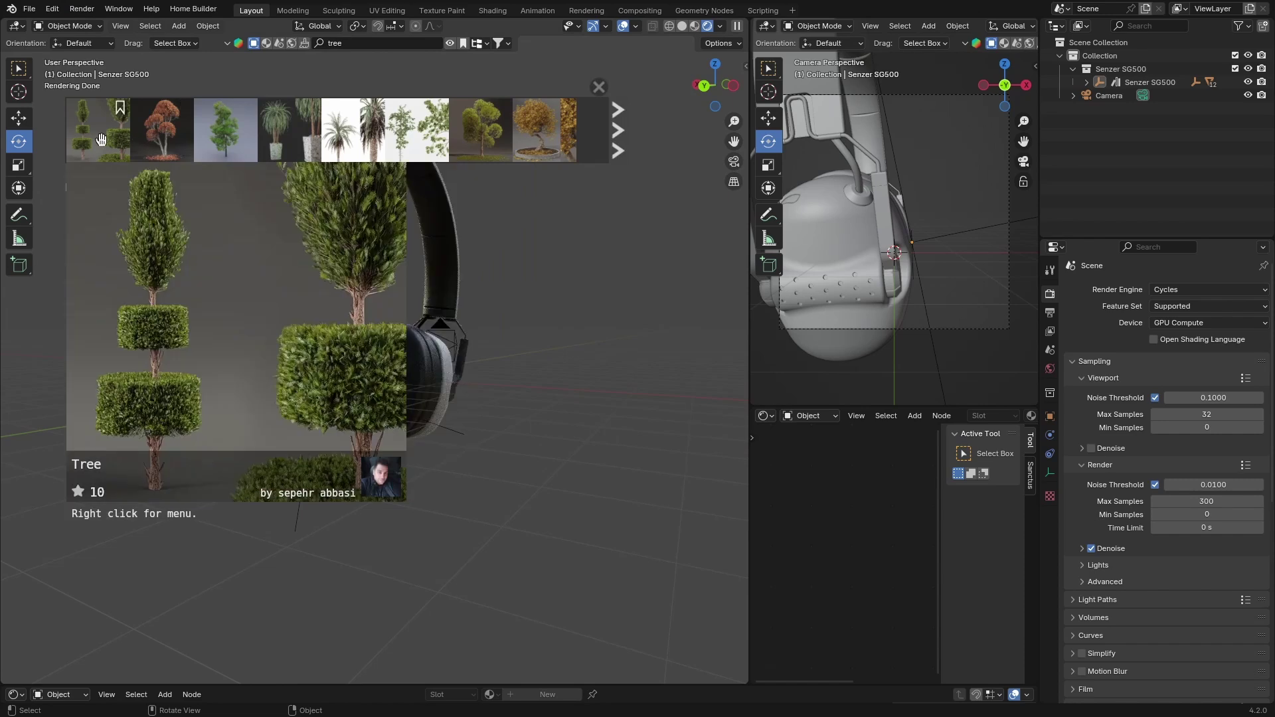
mouse_move(536, 126)
mouse_move(279, 154)
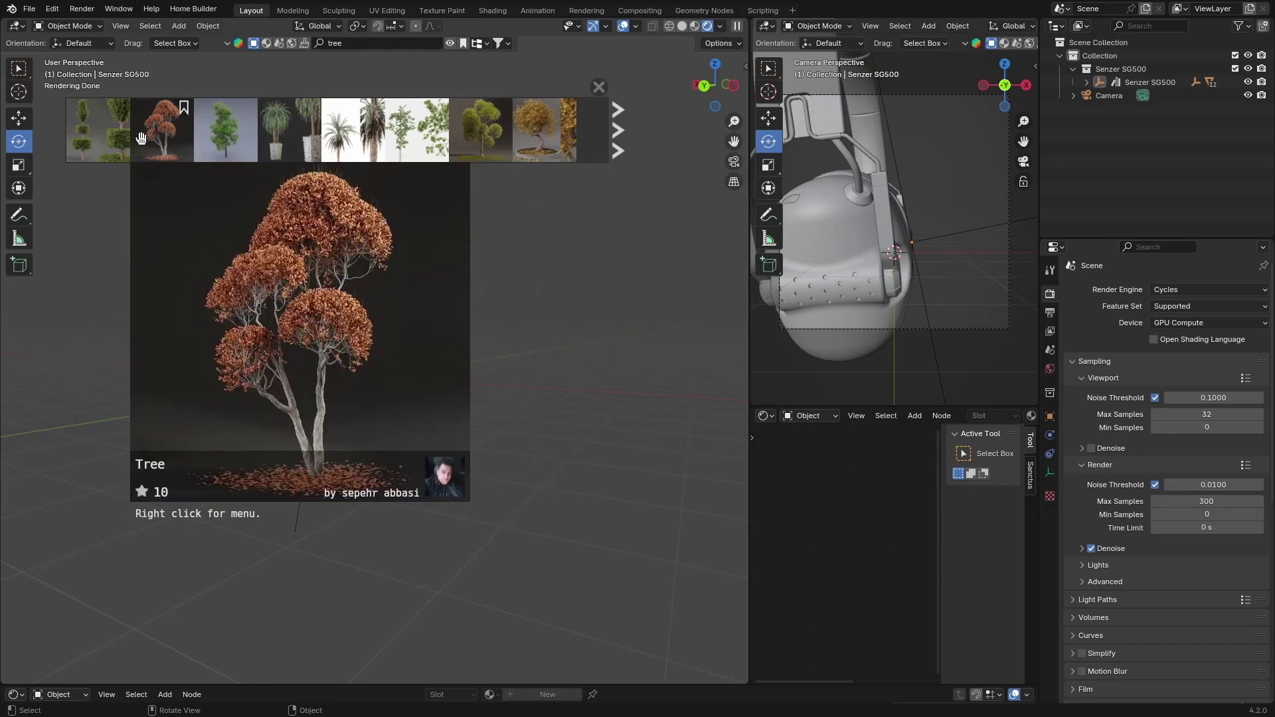
mouse_move(336, 140)
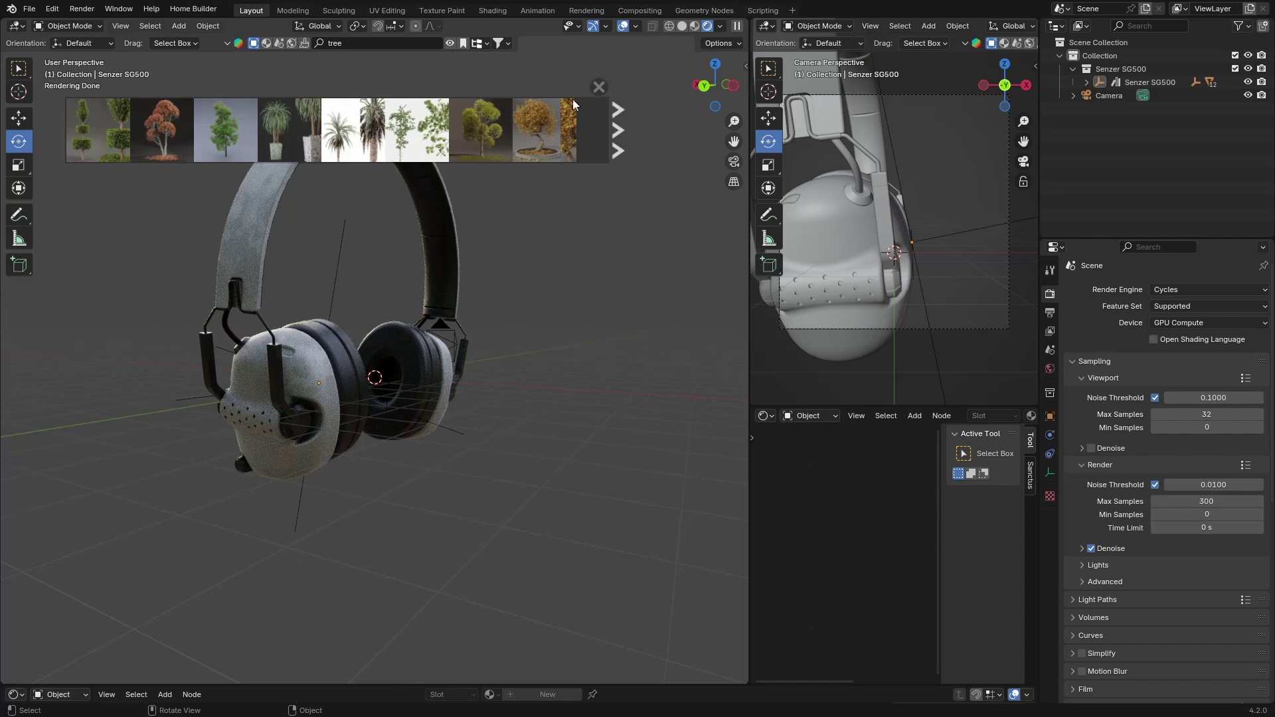
mouse_move(377, 135)
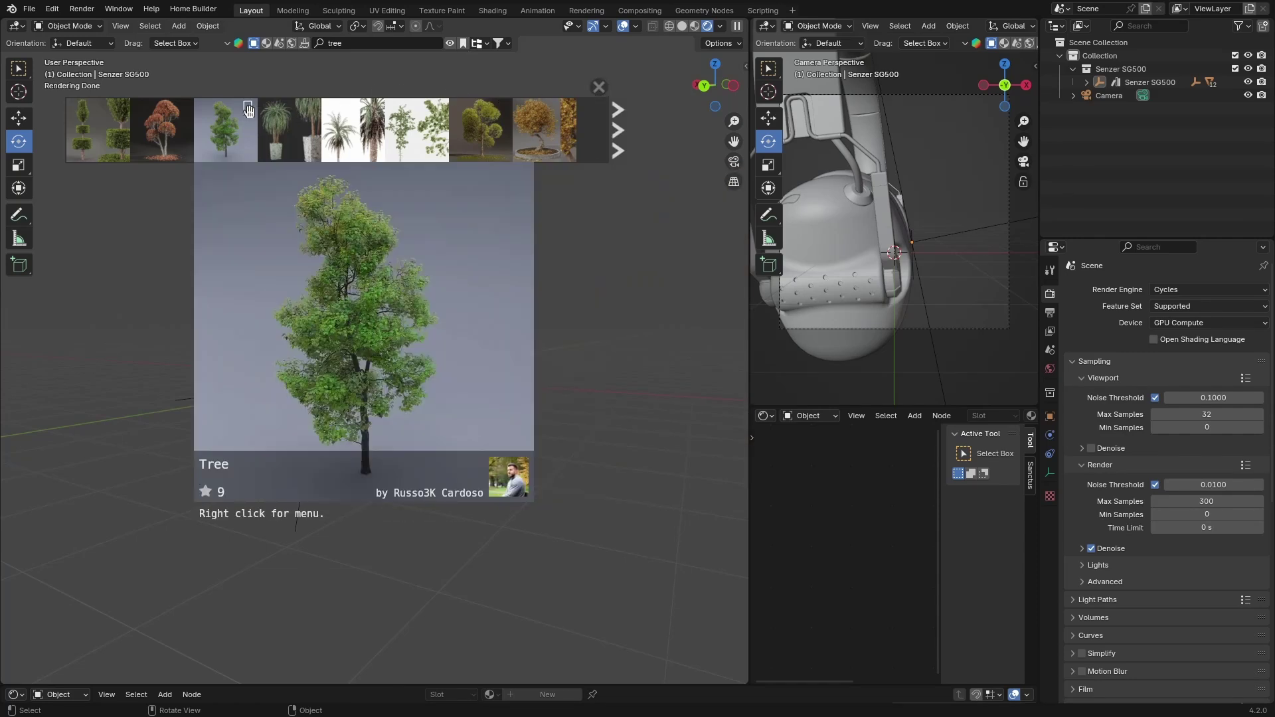
click(249, 108)
click(463, 43)
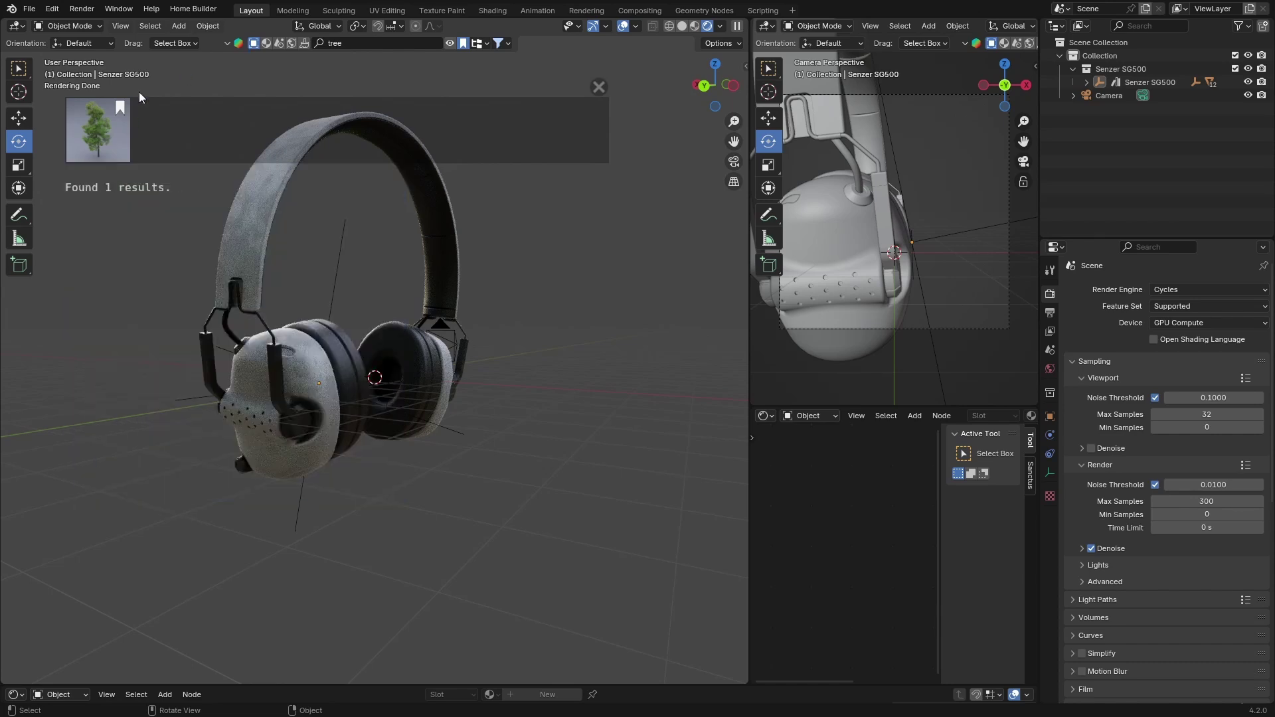
mouse_move(110, 118)
click(464, 44)
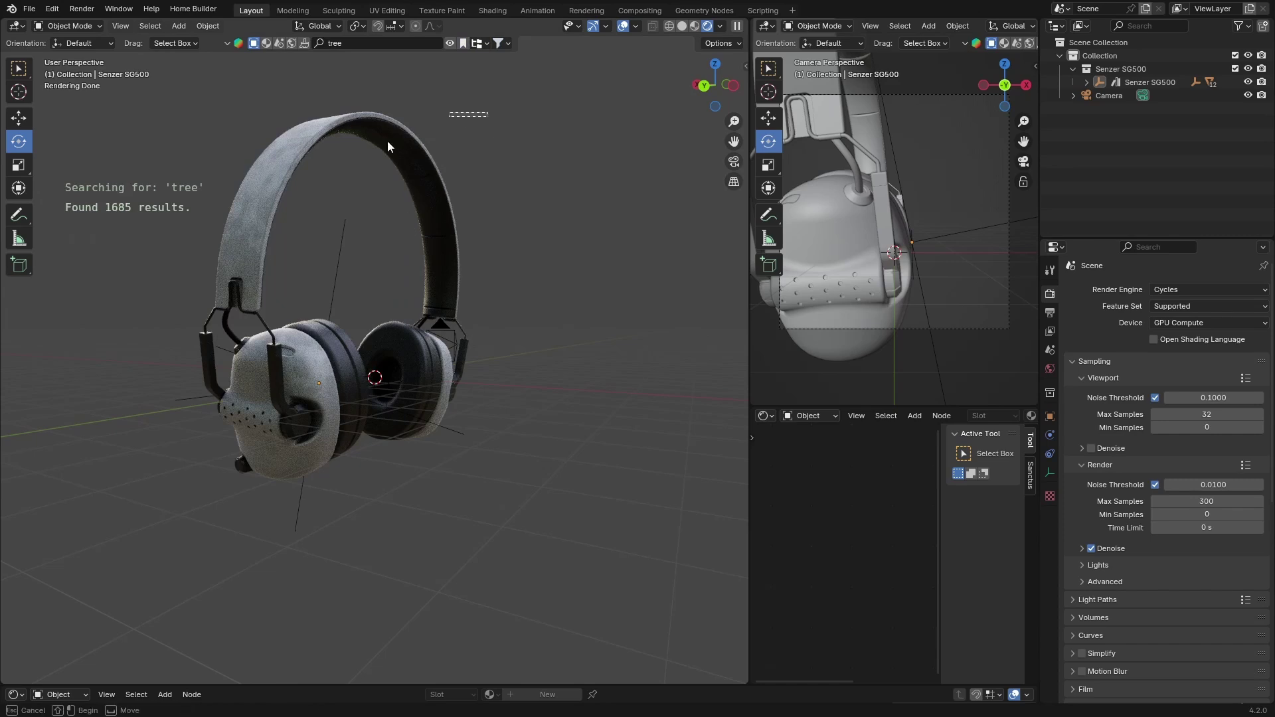
Select and delete all 15 objects in the scene
key(a)
key(Delete)
middle_drag(204, 429, 292, 353)
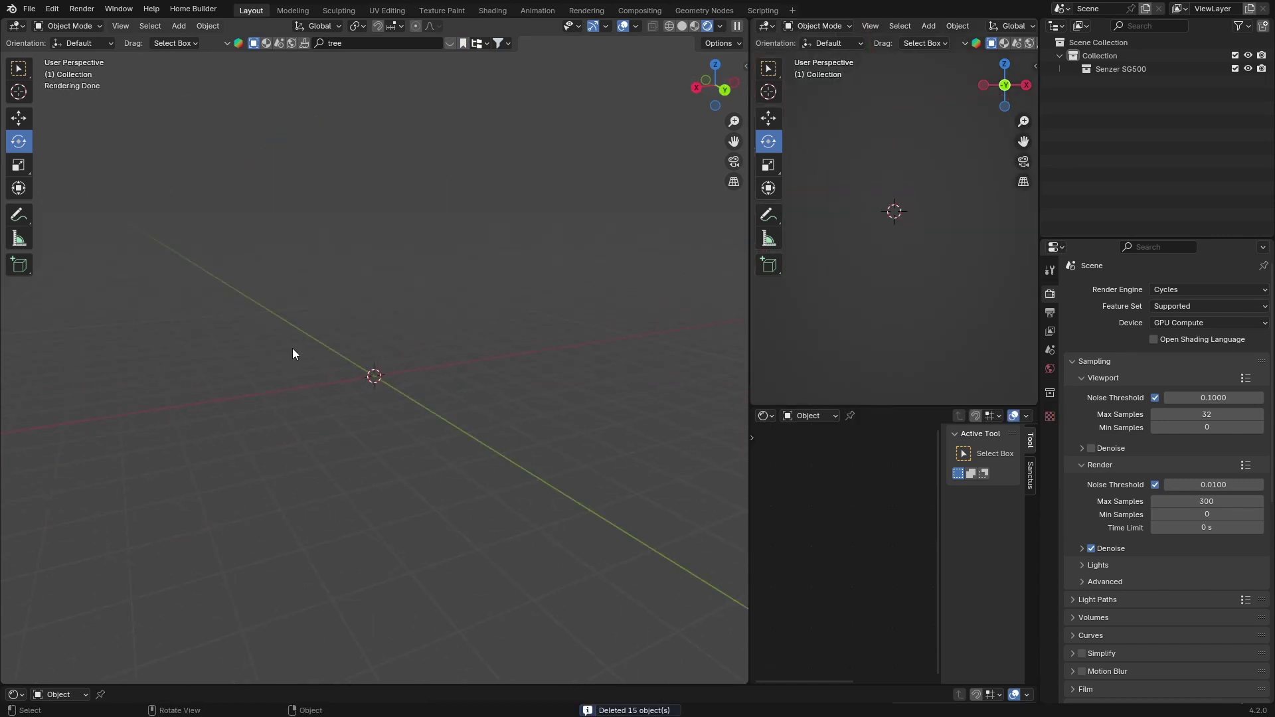
Switch BlenderKit to materials, then add a plane and scale it up
click(264, 44)
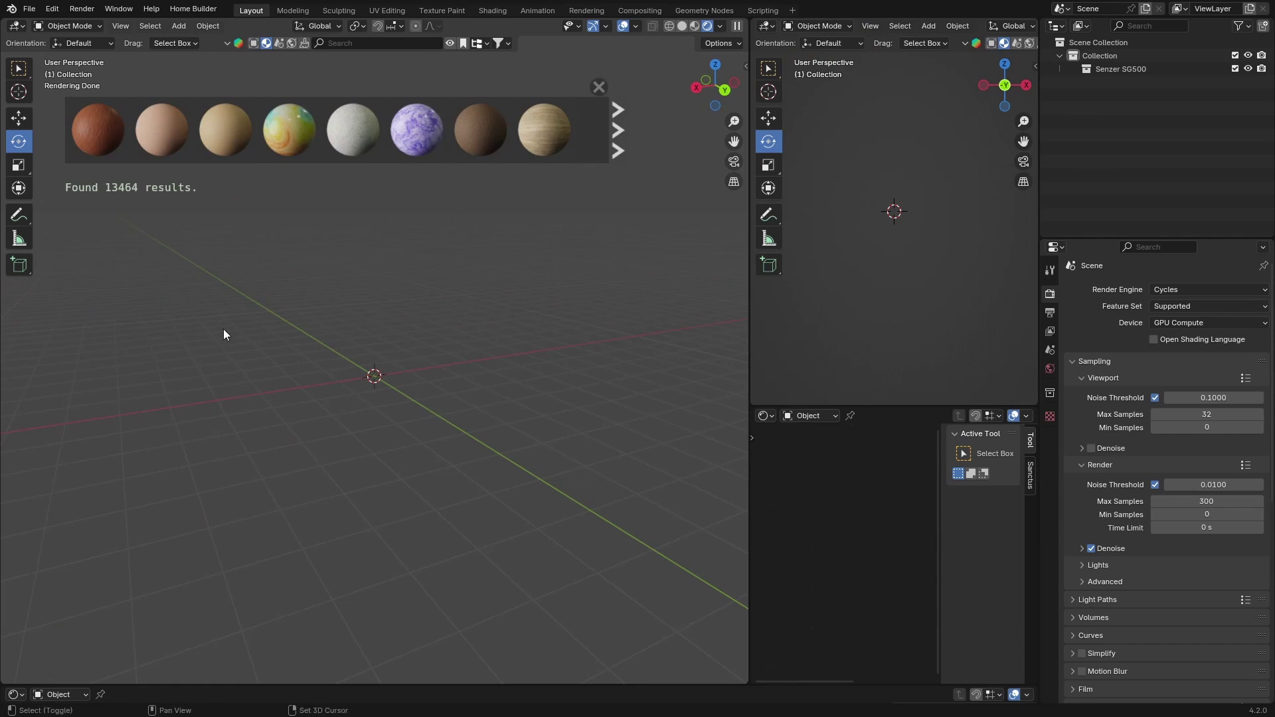
key(shift+a)
mouse_move(166, 366)
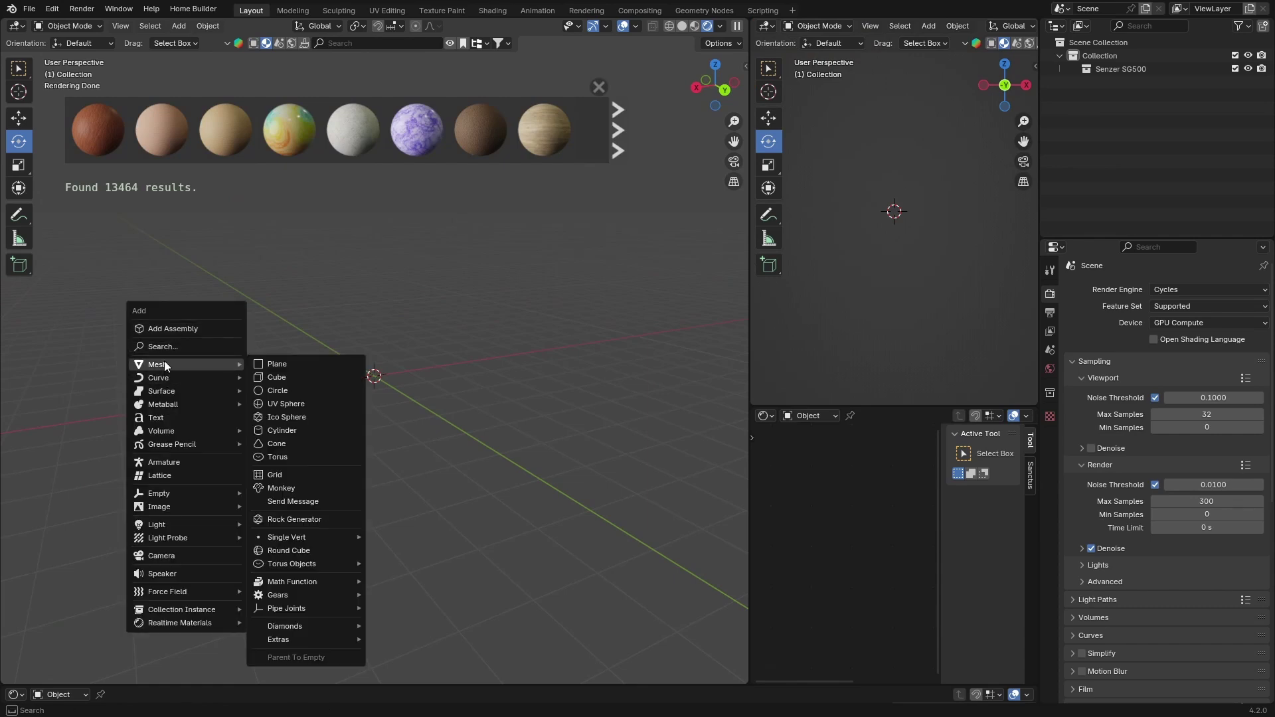
click(290, 364)
key(s)
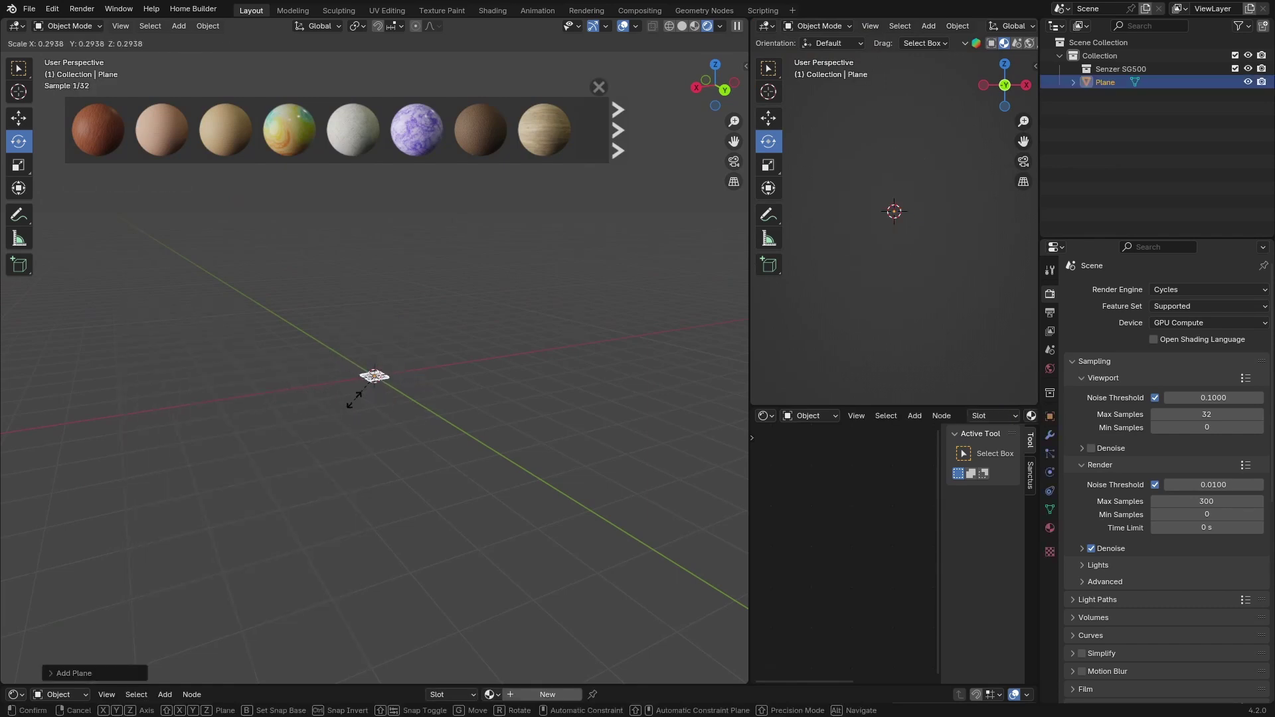
click(309, 524)
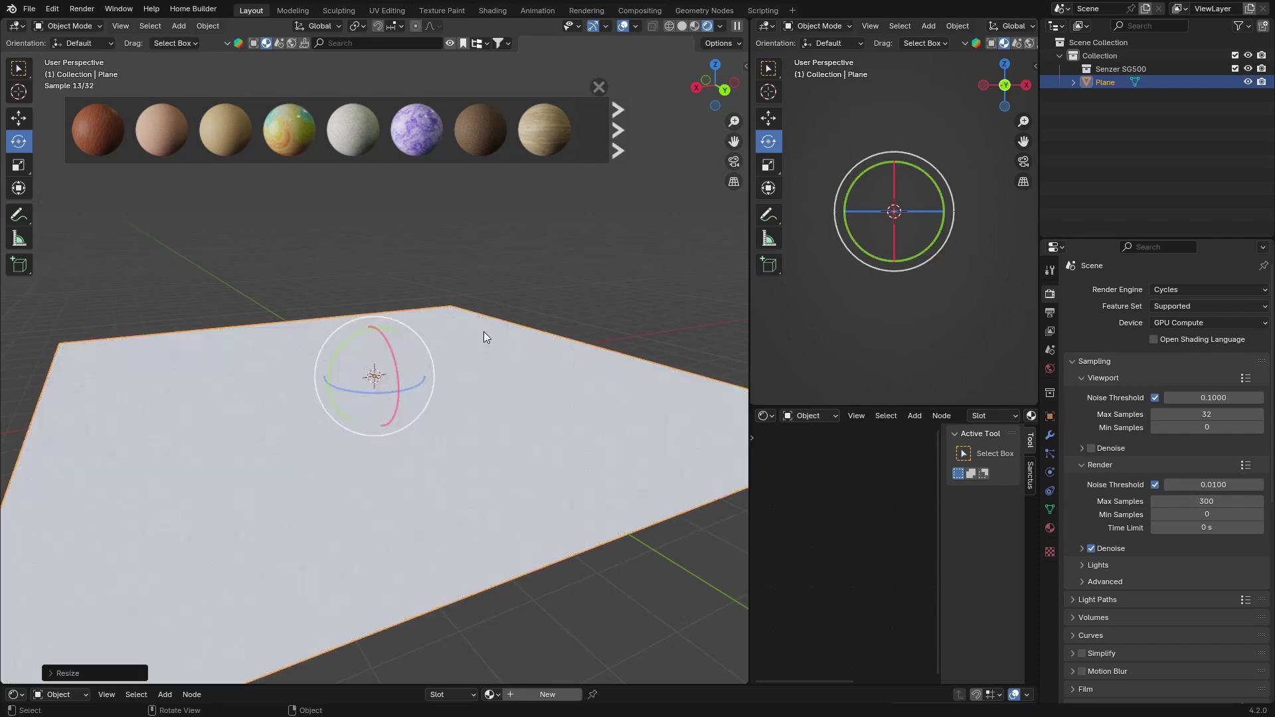
Apply Marble, Granite and Leather materials to the plane in turn, then delete it
mouse_move(412, 133)
drag(412, 133, 385, 429)
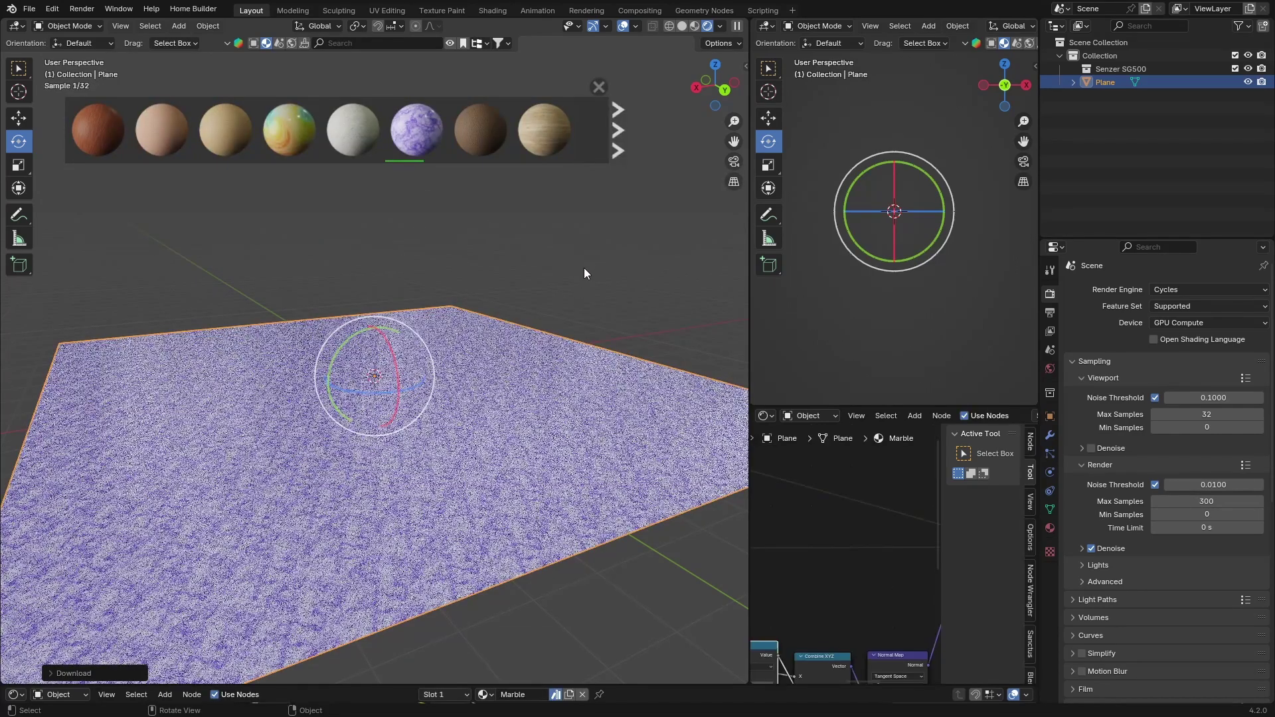
middle_drag(400, 516, 477, 218)
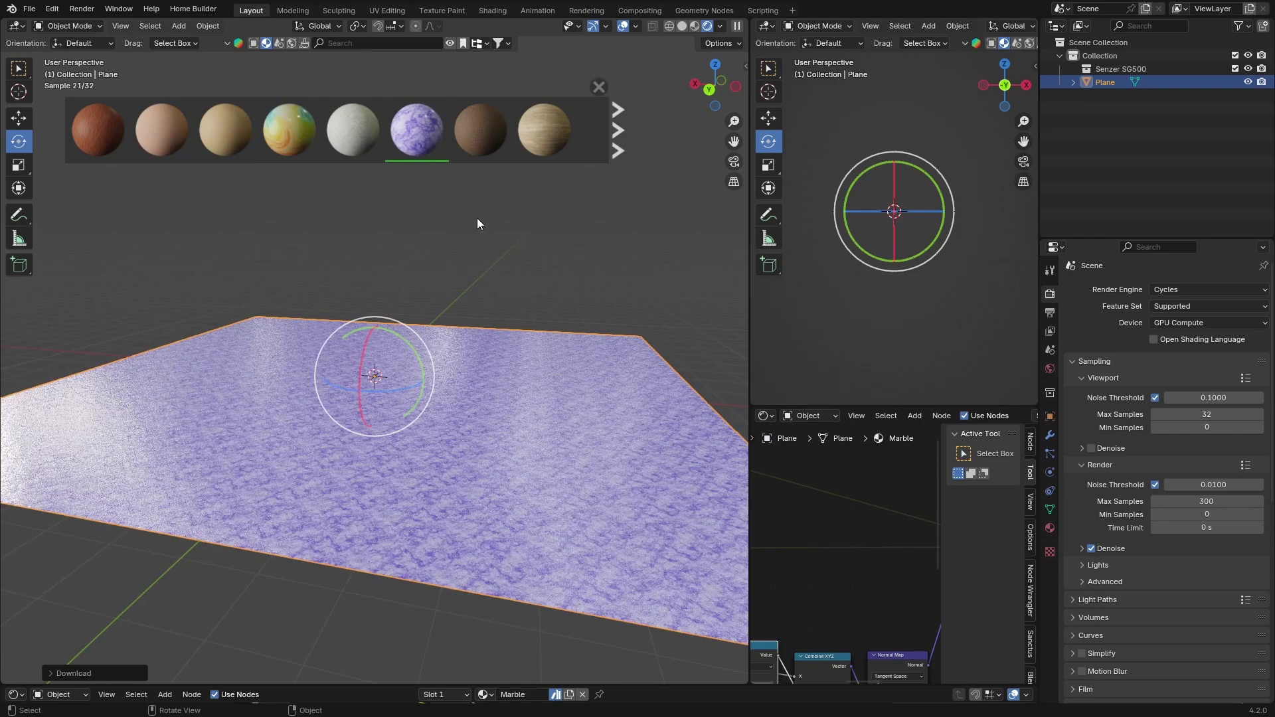
click(477, 218)
scroll(391, 456, up, 5)
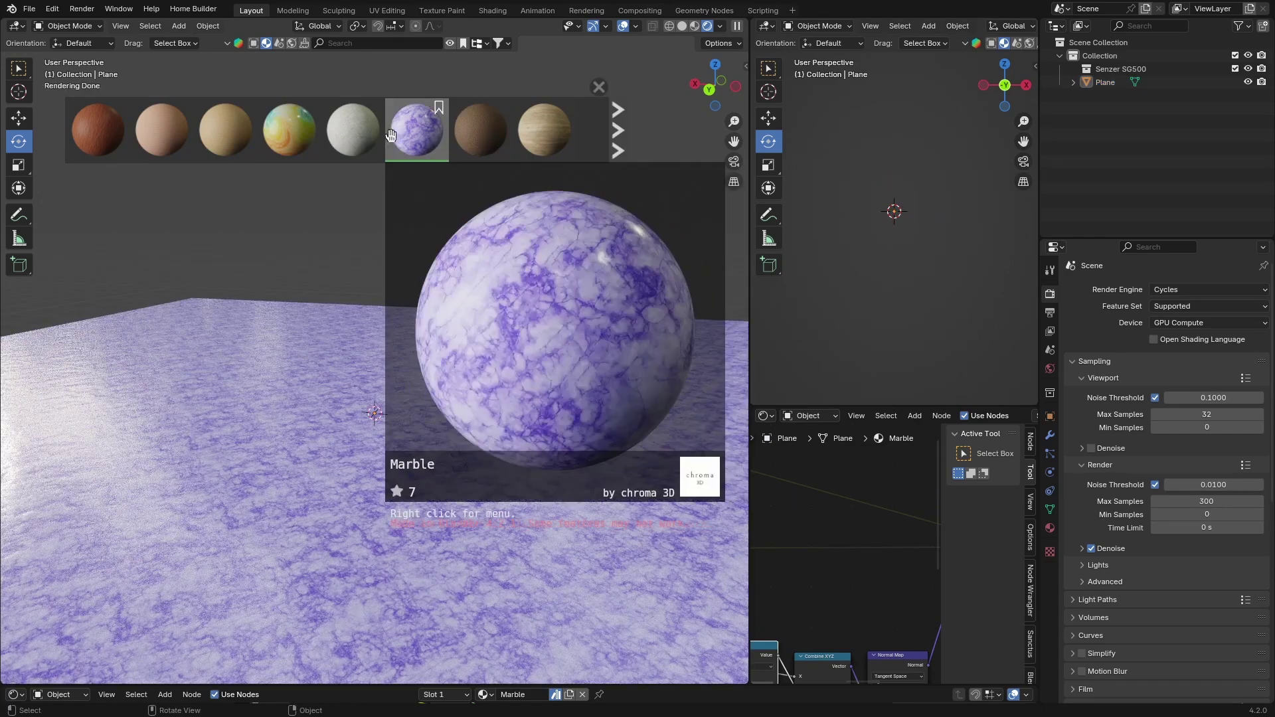
drag(353, 129, 256, 481)
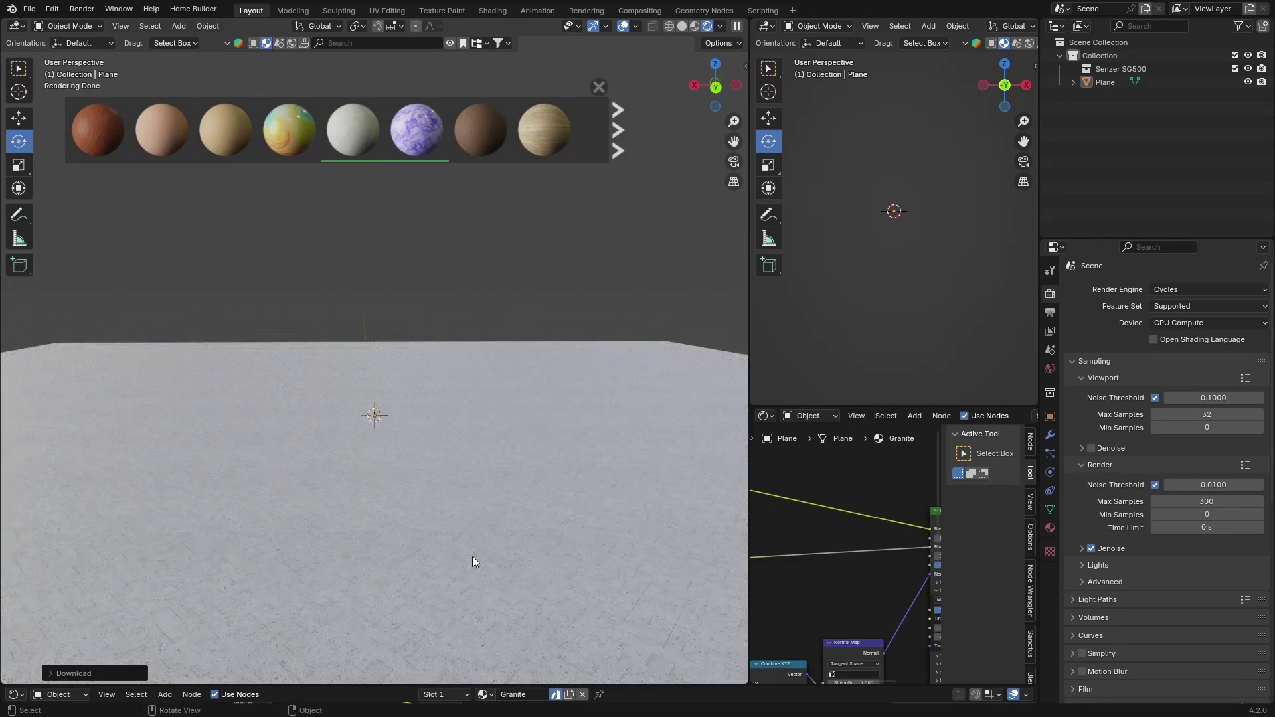
drag(100, 129, 340, 578)
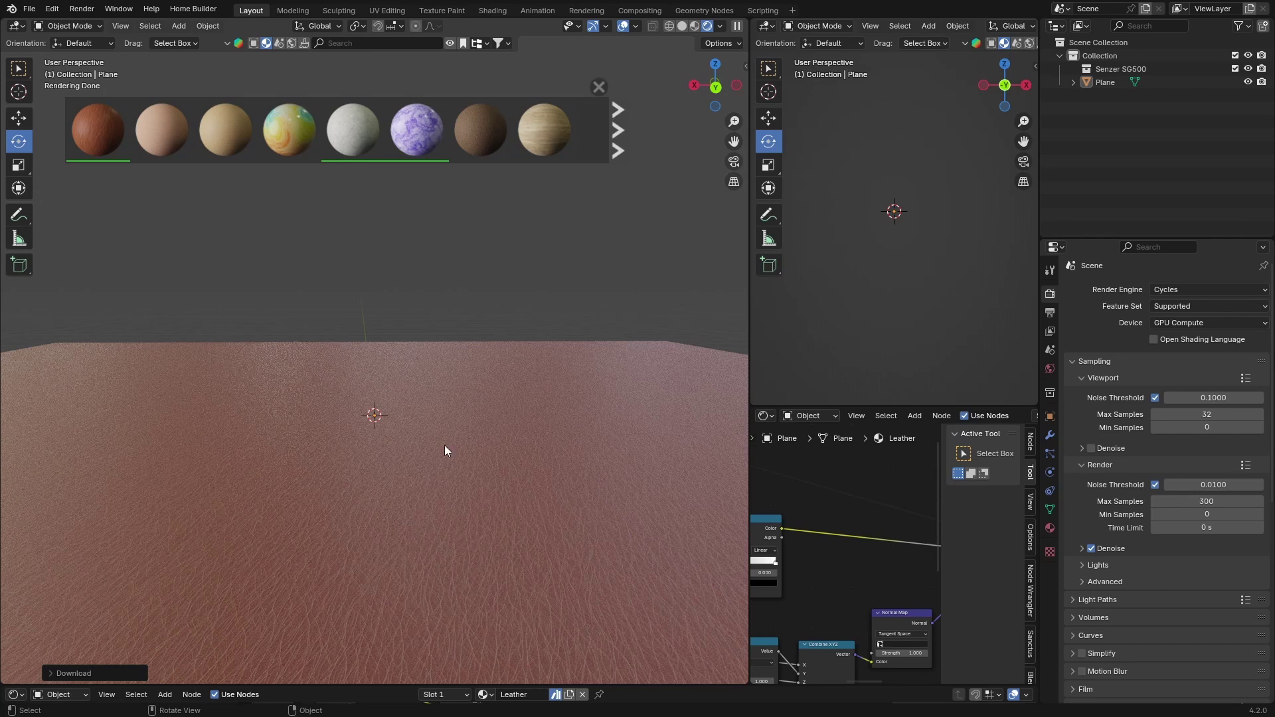
drag(527, 313, 433, 497)
key(Delete)
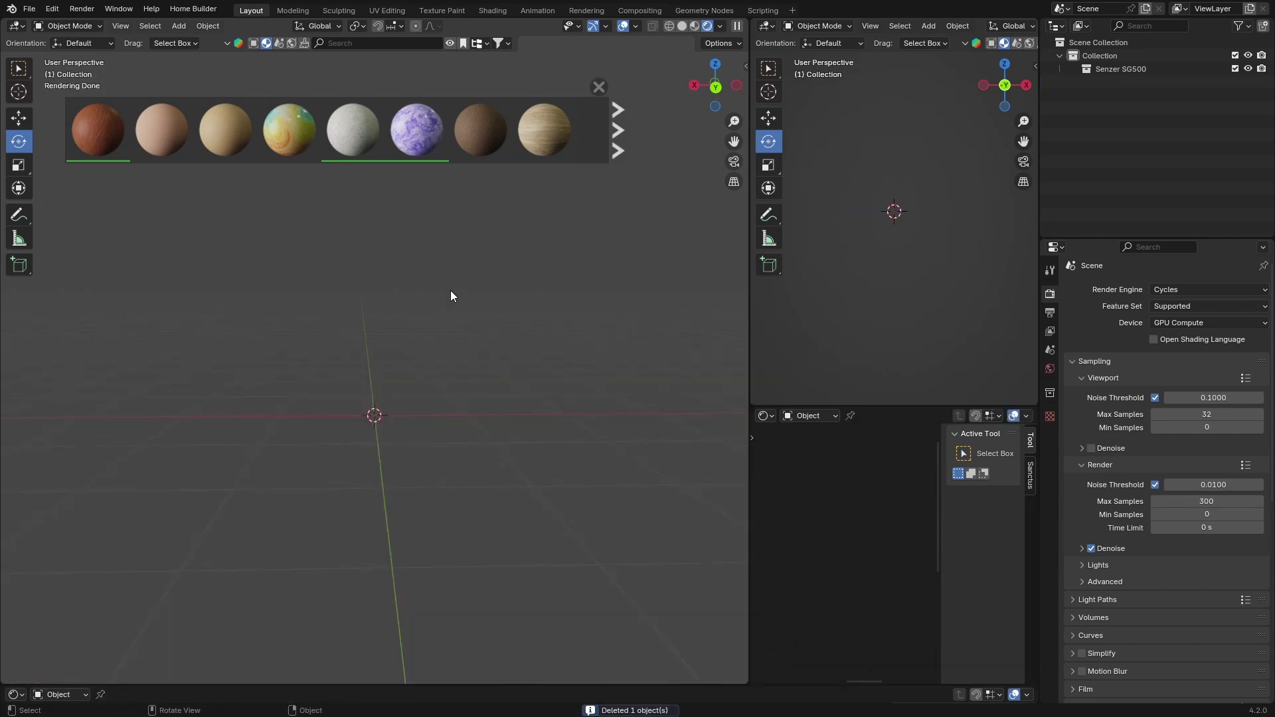
Search BlenderKit materials for 'paint' and preview results like Oil Painting and Peeling Paint
mouse_move(374, 107)
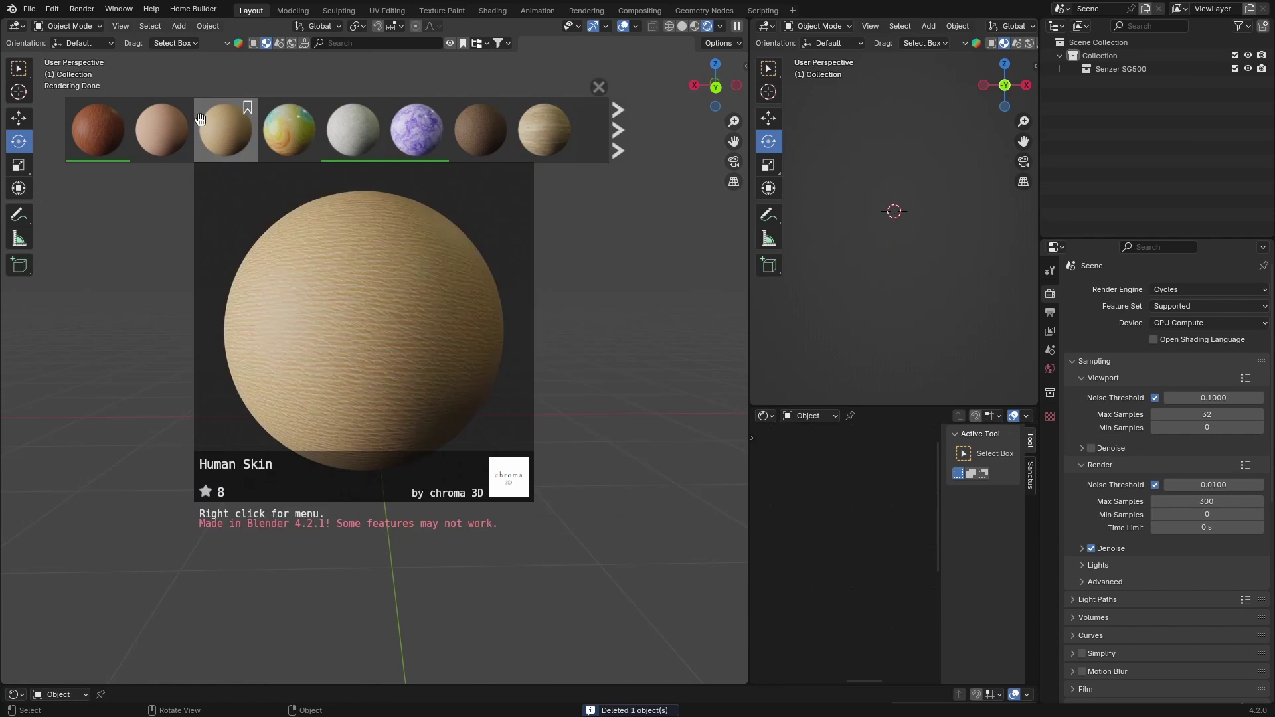
click(334, 43)
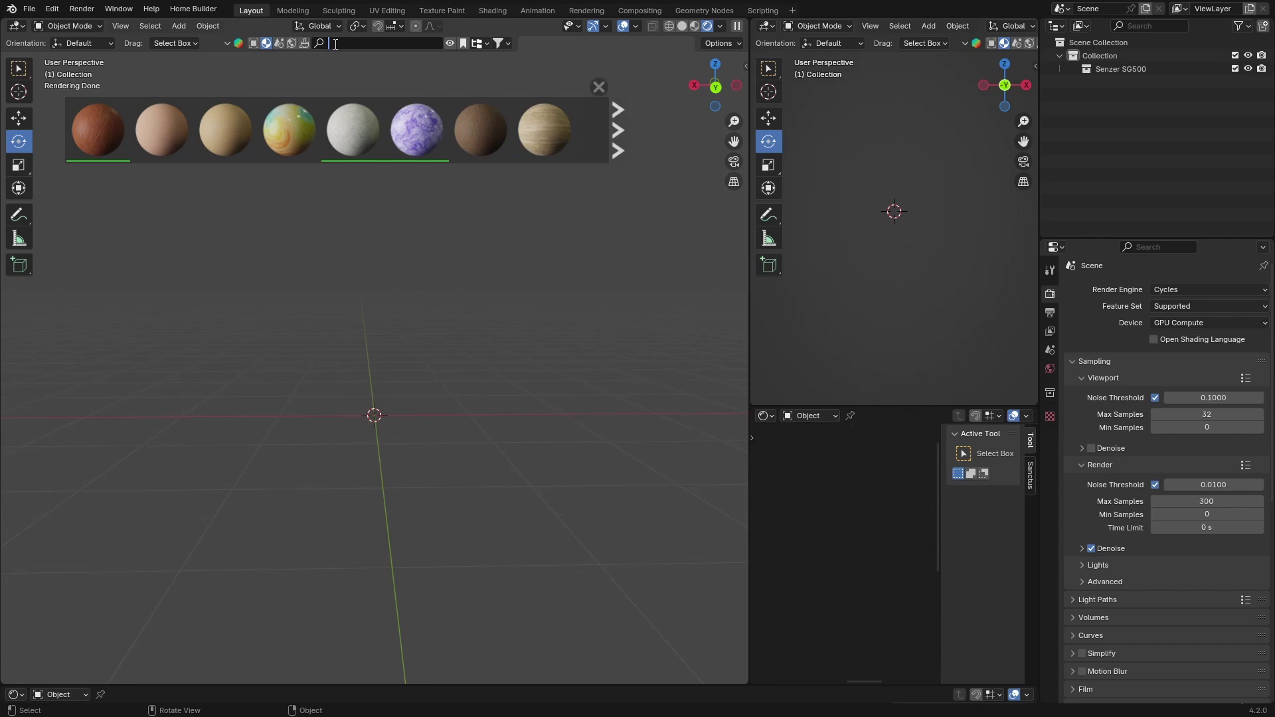
text(paint)
key(Return)
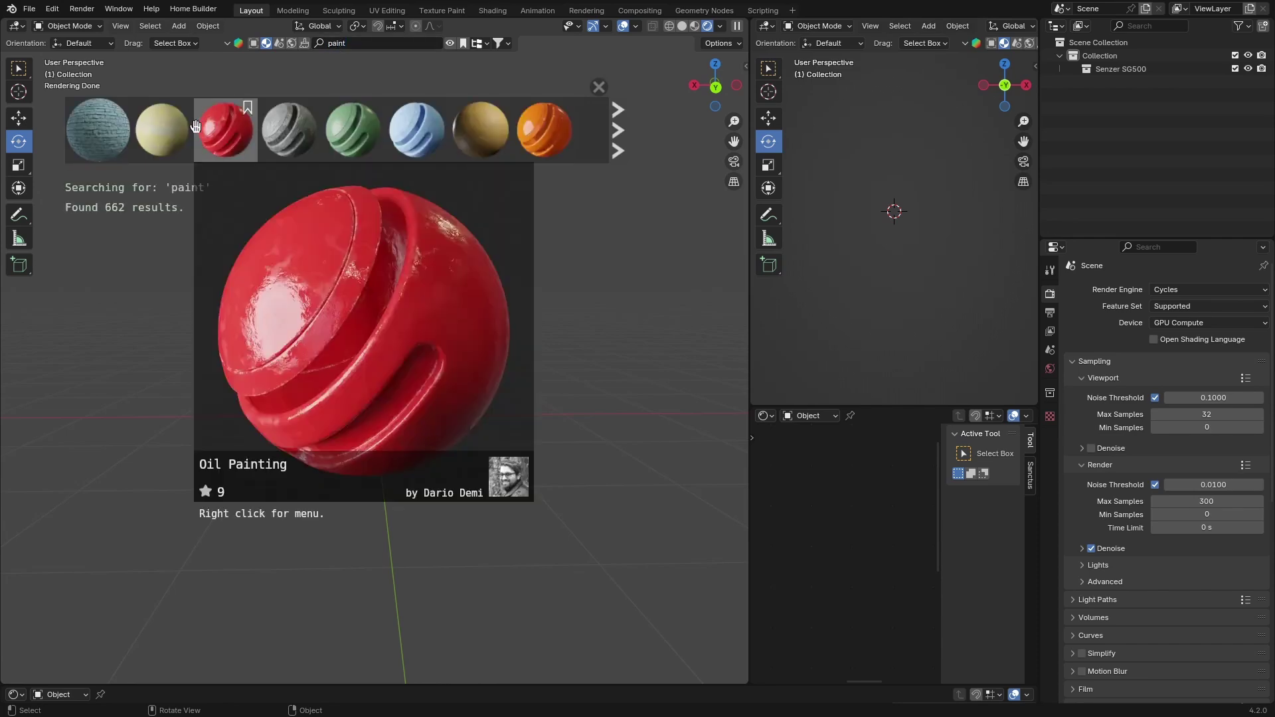
mouse_move(92, 123)
mouse_move(143, 128)
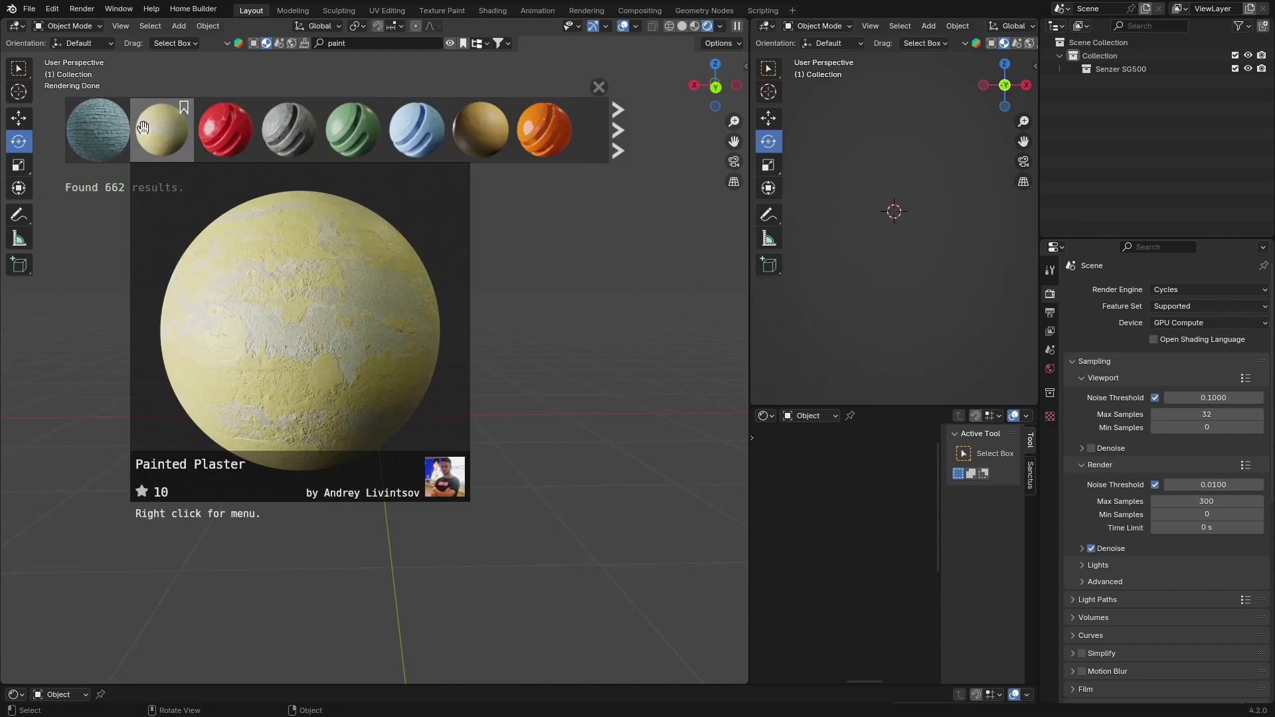
mouse_move(204, 131)
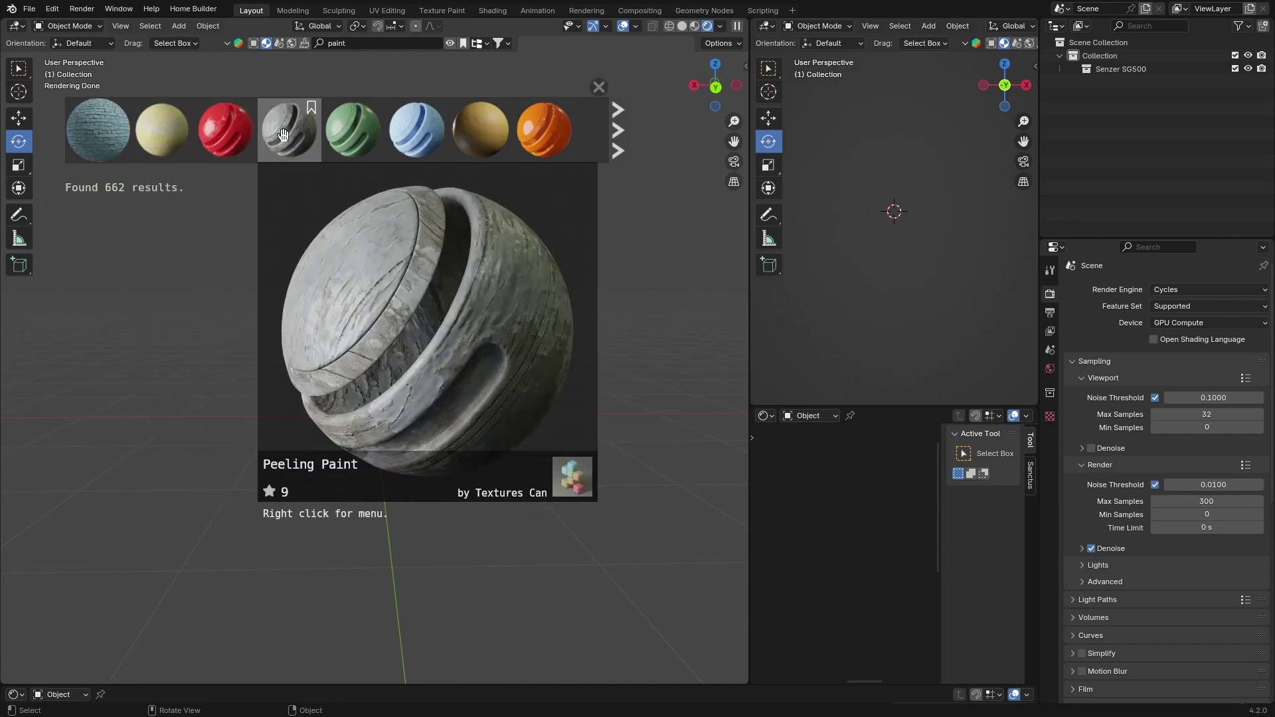
mouse_move(509, 135)
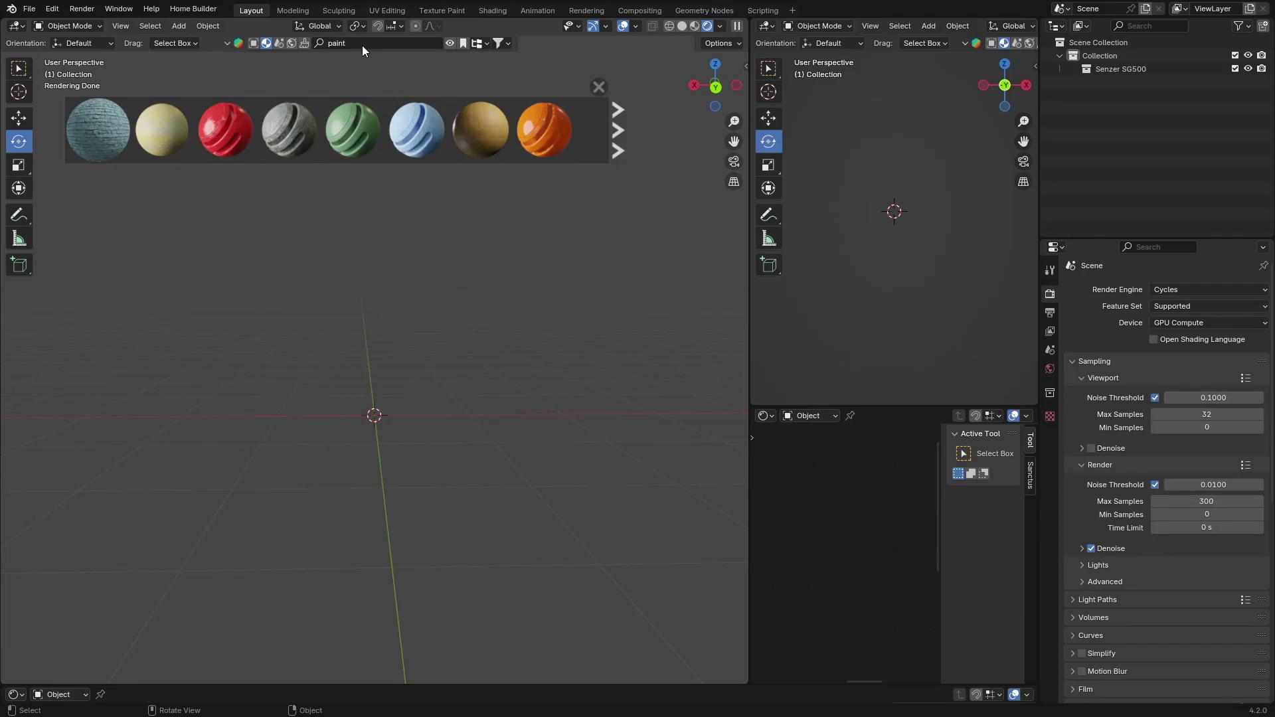
Close the material results, switch the BlenderKit asset type to Scenes, and page forward
click(596, 85)
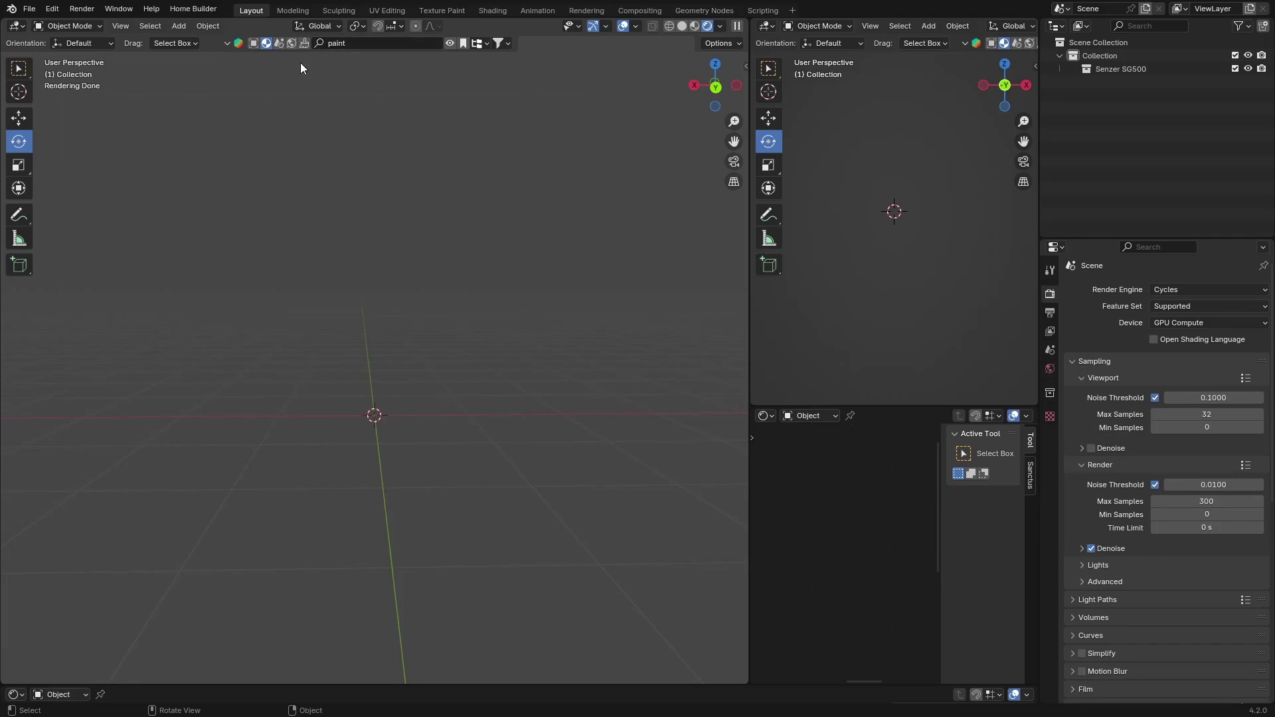
click(280, 43)
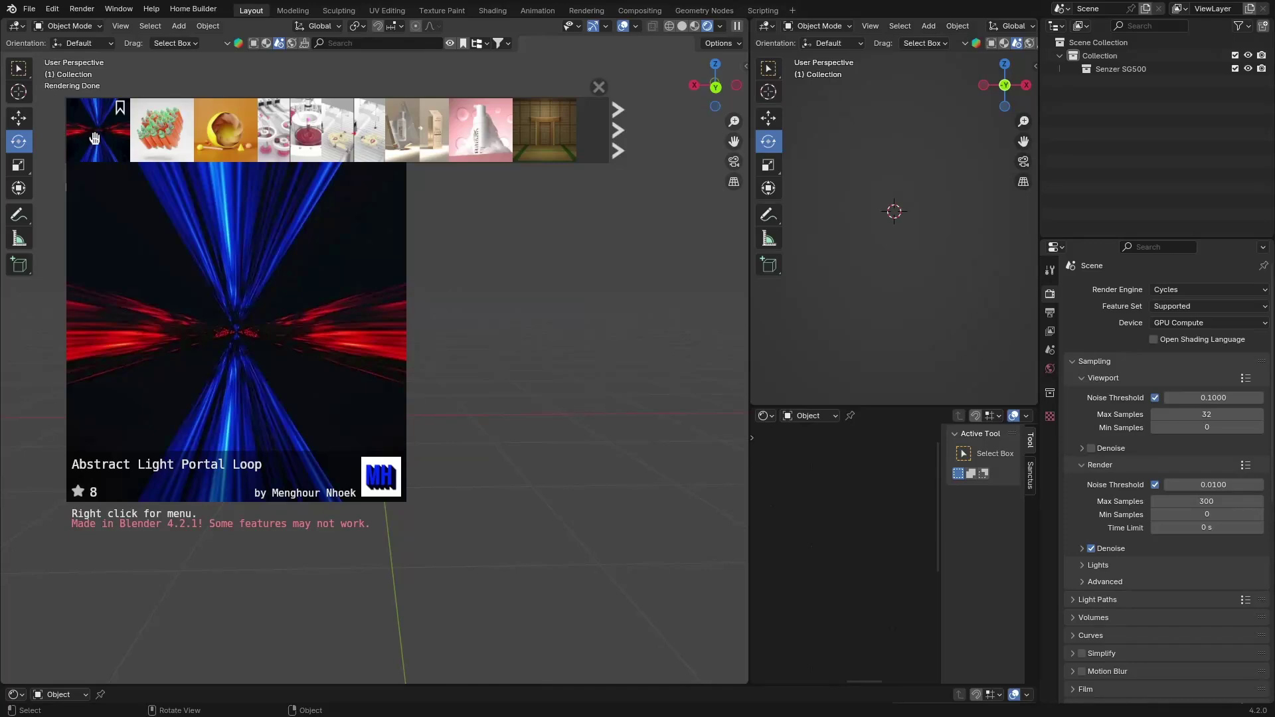
mouse_move(557, 126)
click(617, 130)
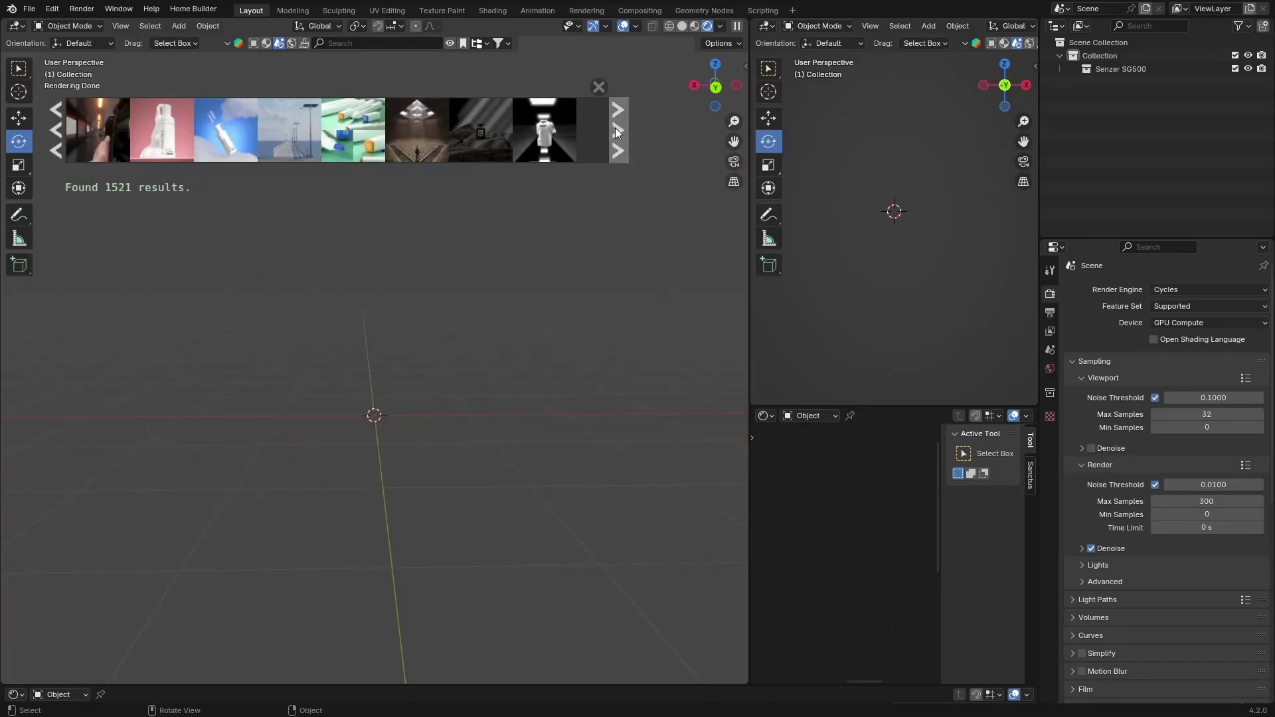
Drag the Animated shirt + walk scene thumbnail into the viewport
mouse_move(358, 131)
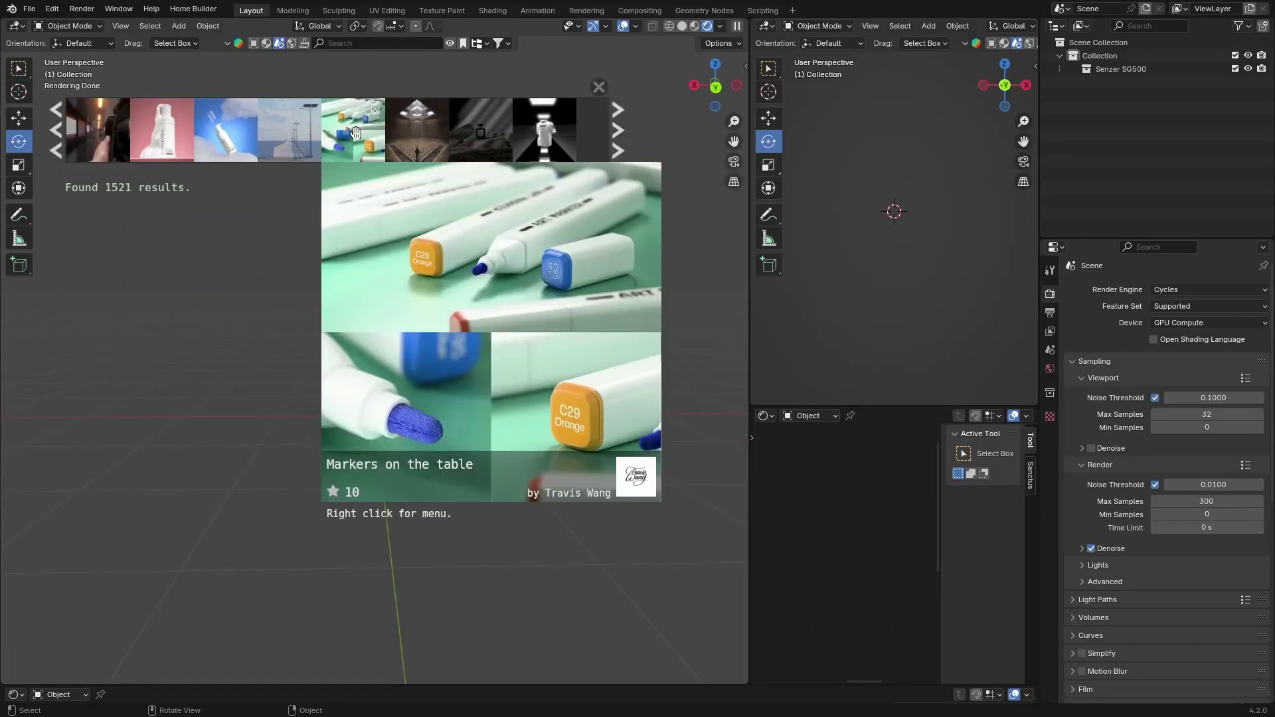
mouse_move(280, 129)
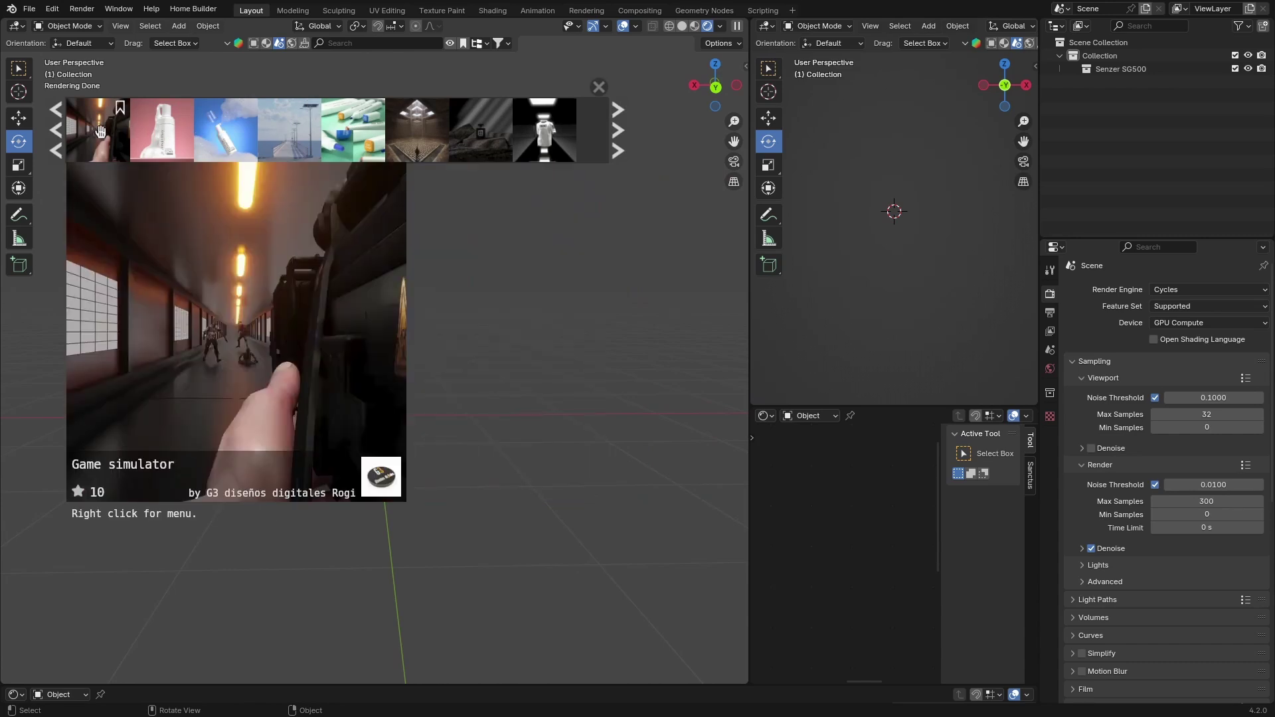
mouse_move(523, 133)
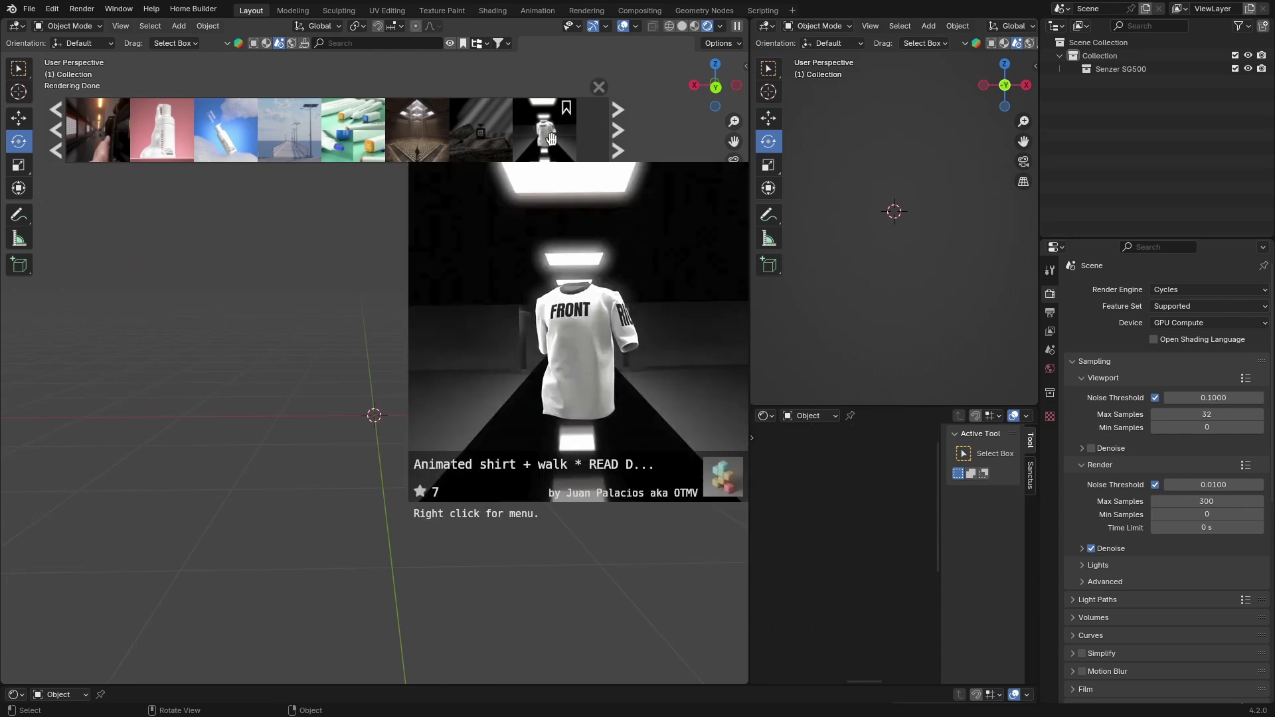
drag(550, 138, 408, 443)
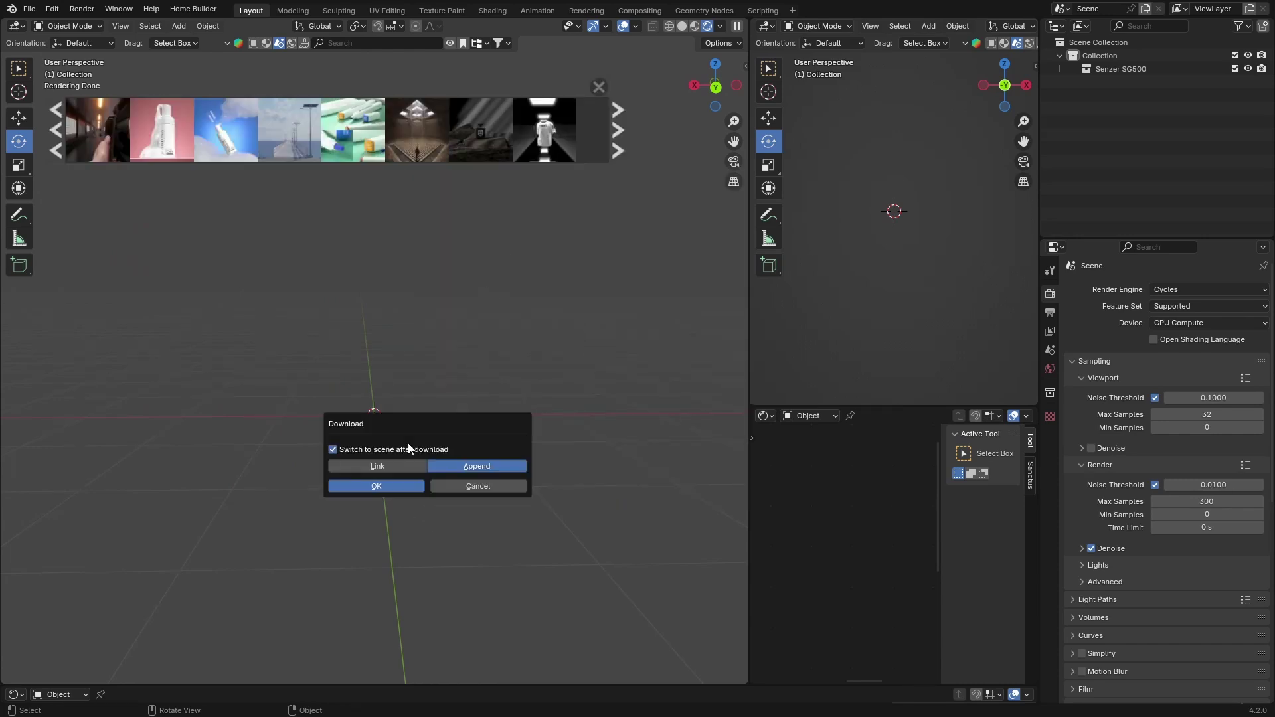
Download the Animated shirt + walk scene and briefly play its animation
click(376, 486)
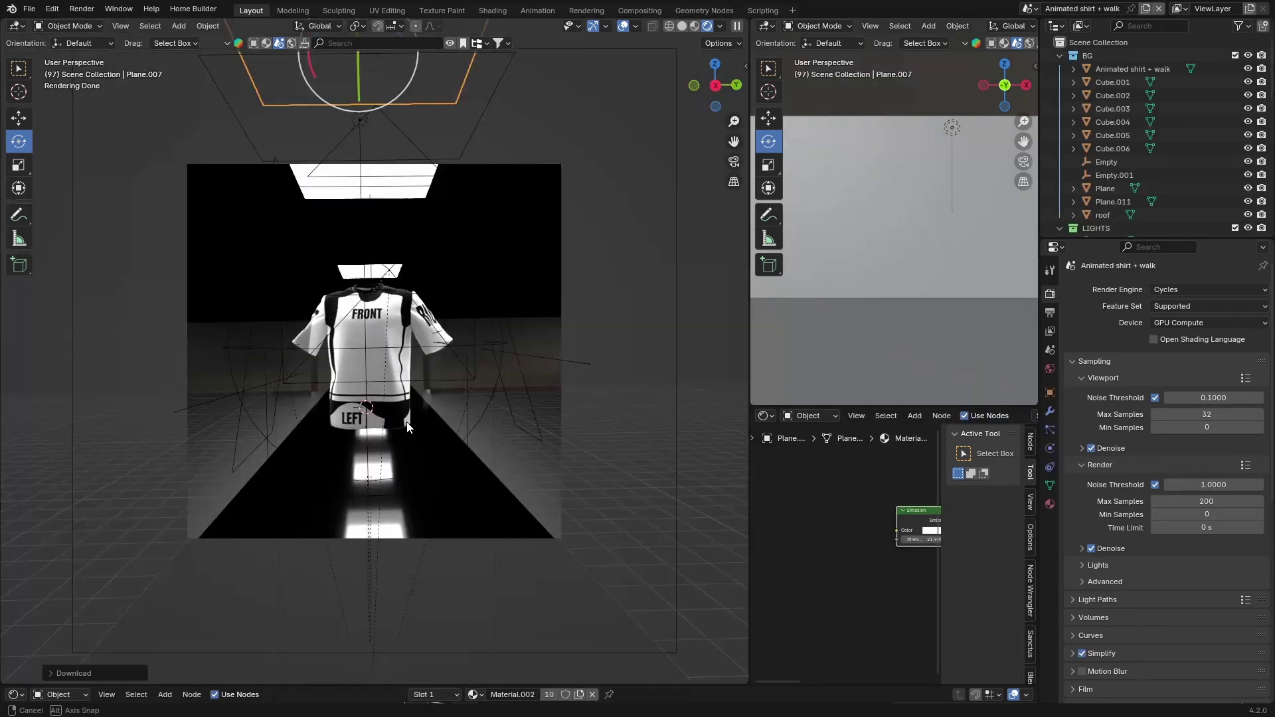
mouse_move(396, 458)
middle_down()
mouse_move(387, 420)
mouse_move(405, 422)
mouse_move(397, 433)
middle_up()
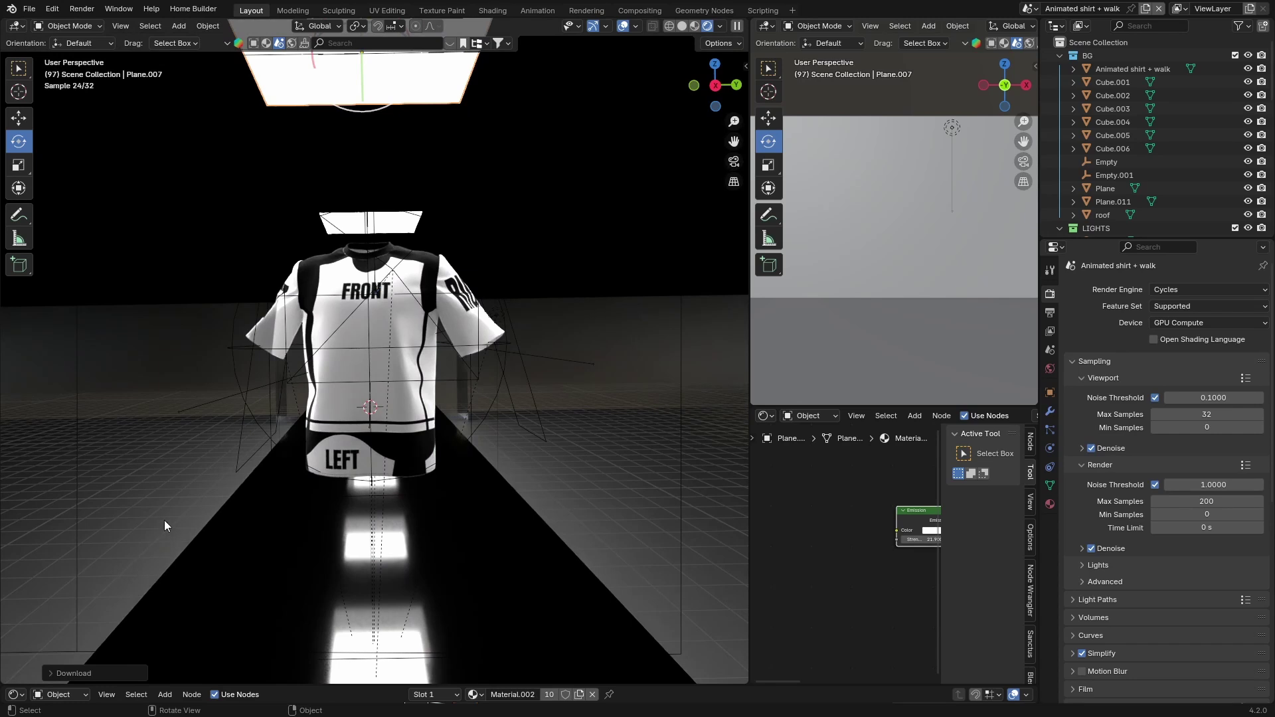
key(space)
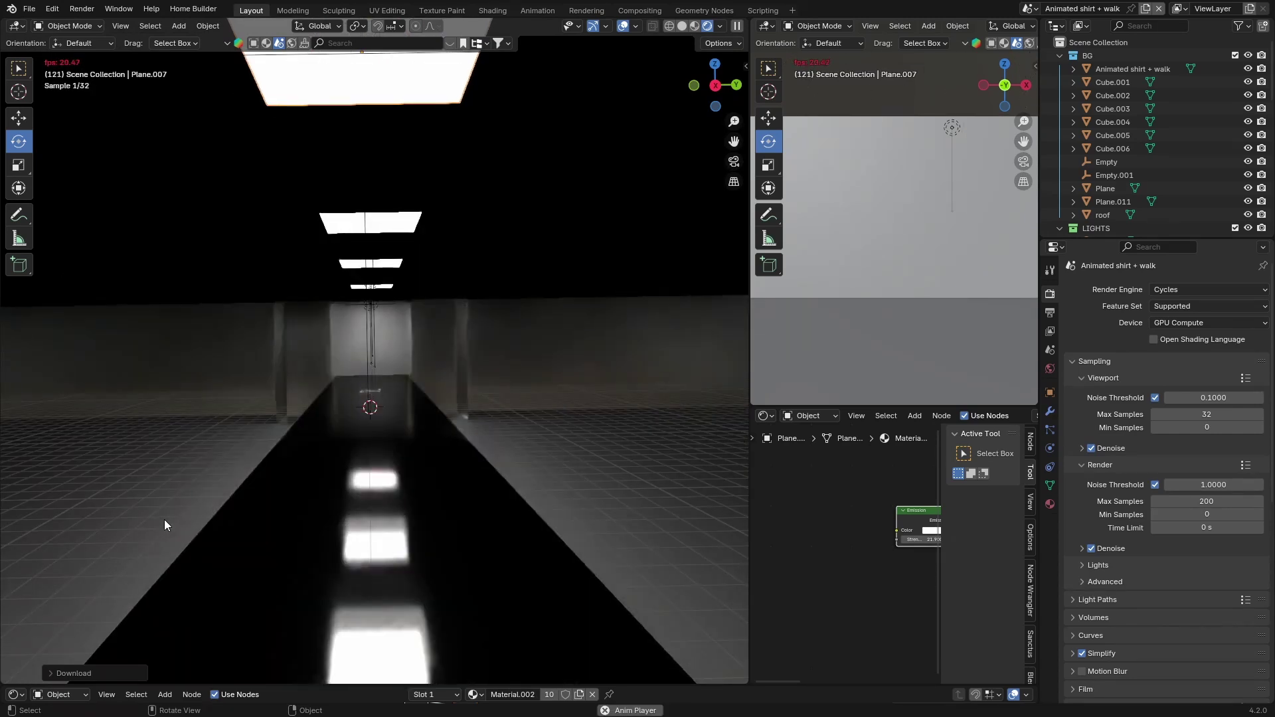
key(space)
Make the bottom area a Timeline, replay the walk animation, and return to frame 0
click(15, 695)
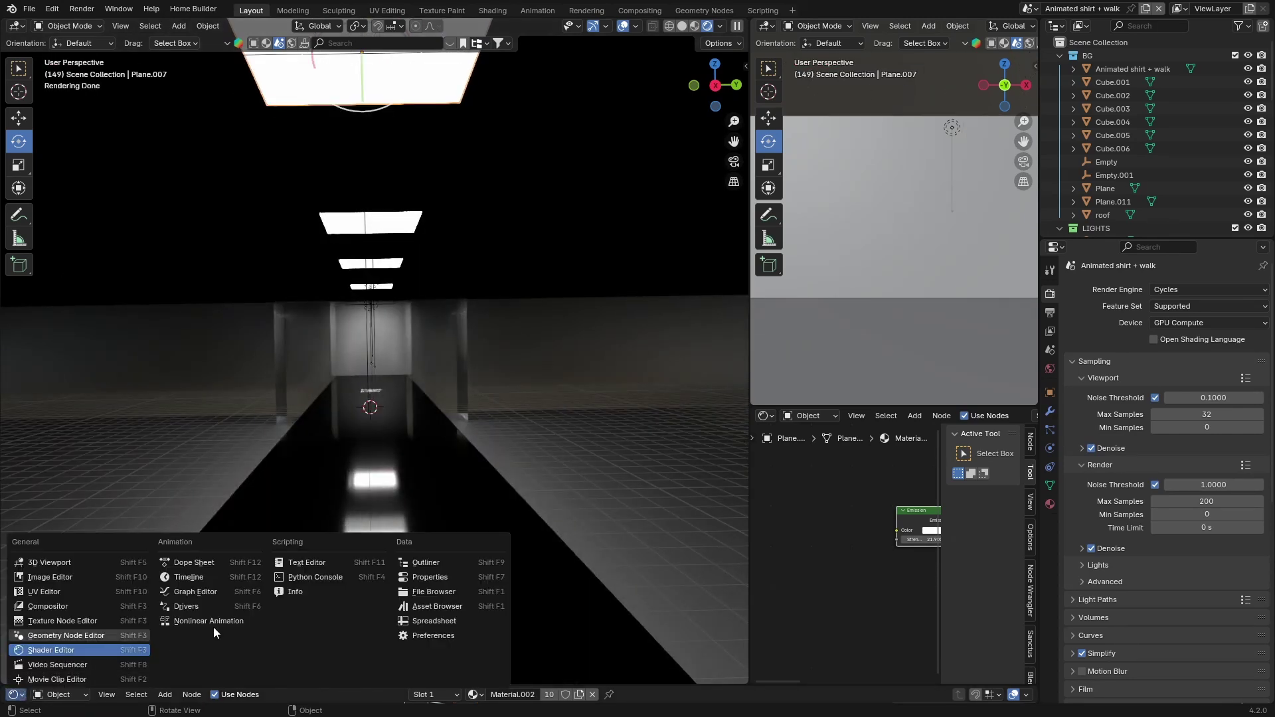
click(183, 578)
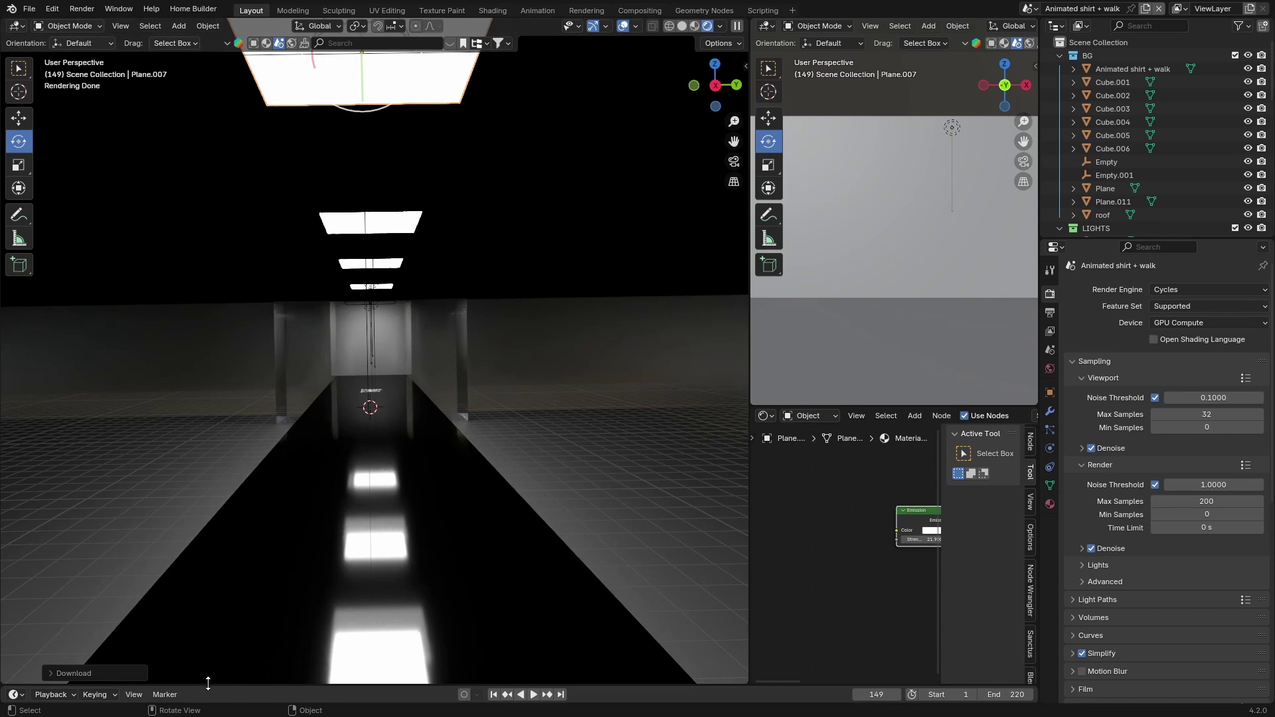
drag(208, 684, 208, 522)
key(shift+Left)
key(space)
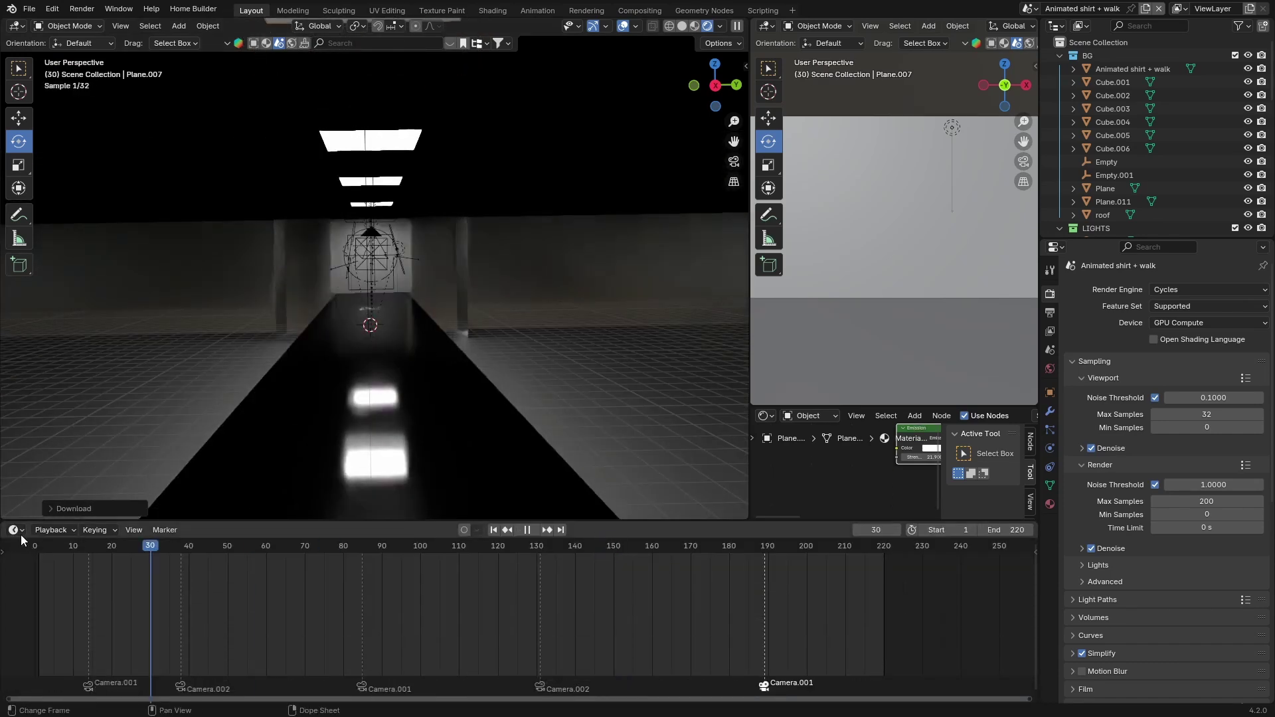
key(Escape)
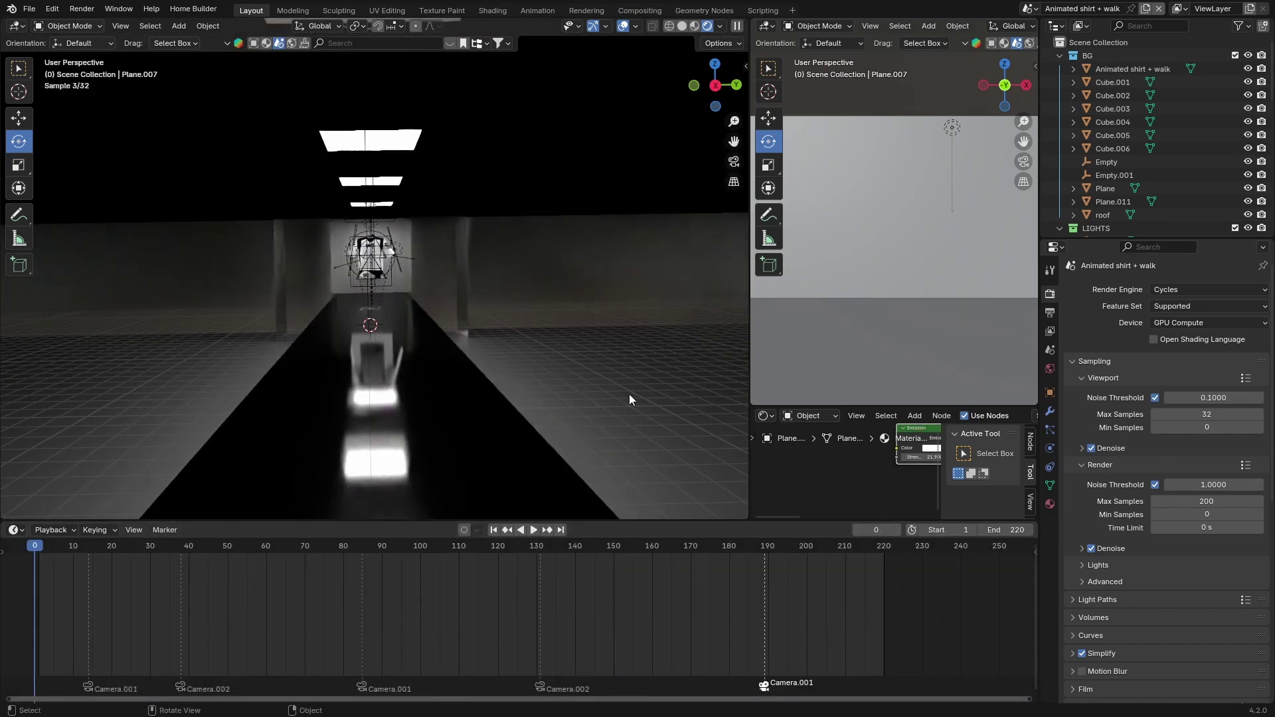
drag(165, 522, 165, 705)
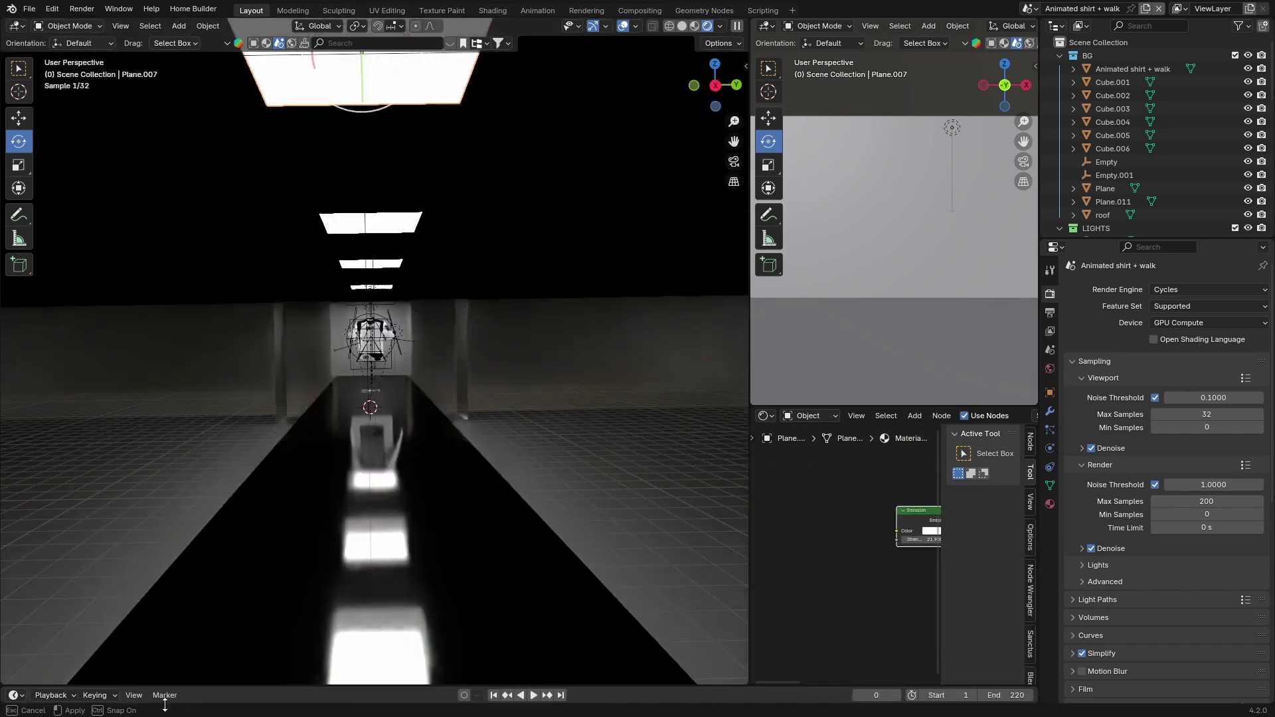
middle_drag(320, 441, 266, 444)
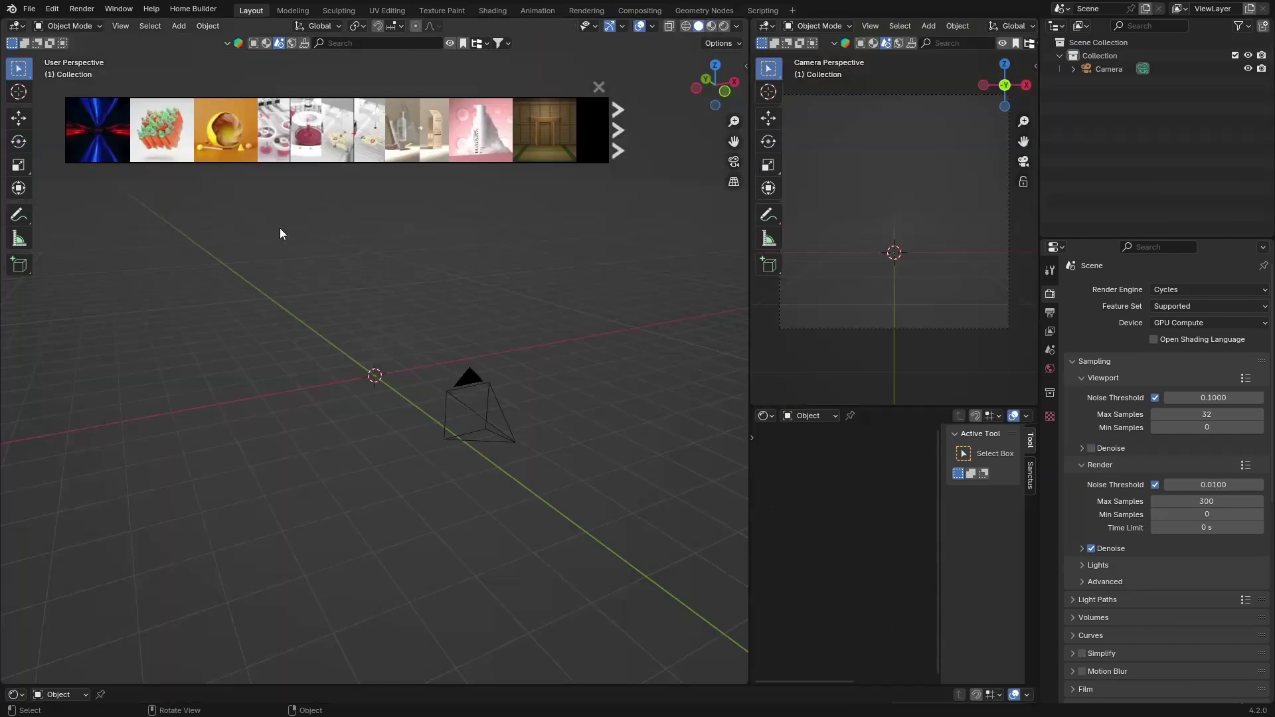
Filter scene results to the three bookmarked scenes, browse them, then close the results strip
click(463, 44)
mouse_move(205, 144)
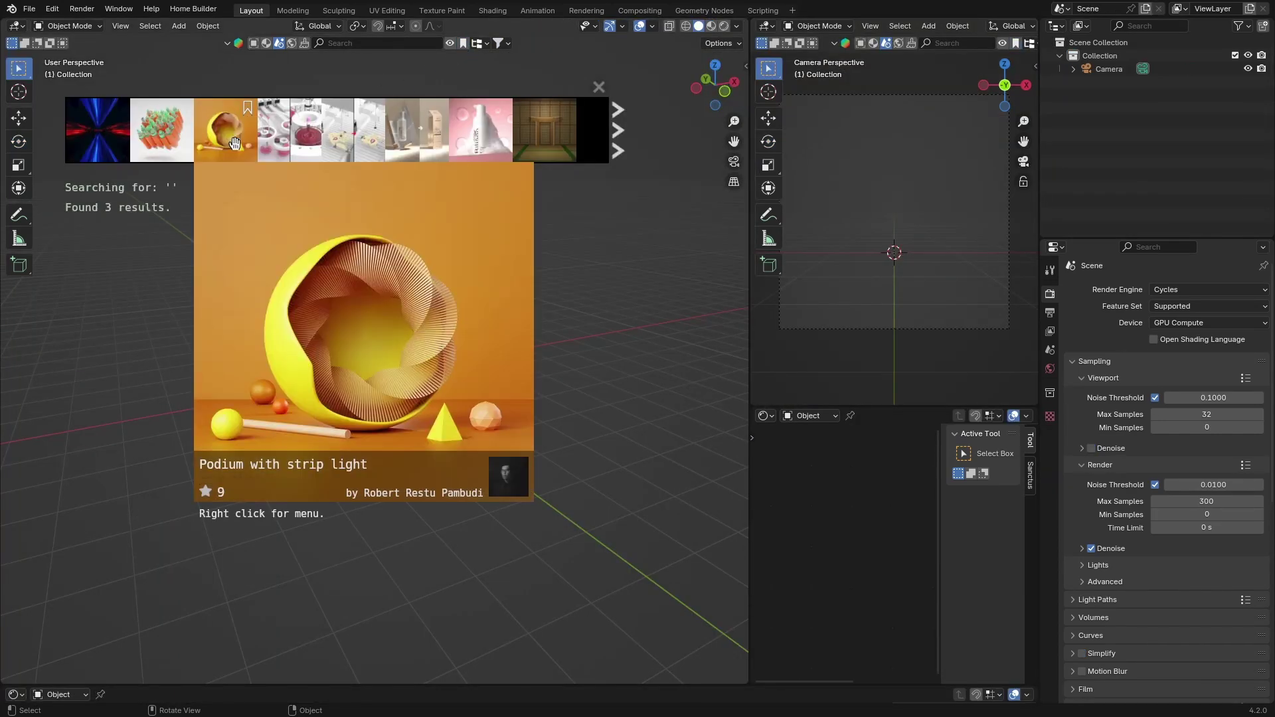
click(463, 43)
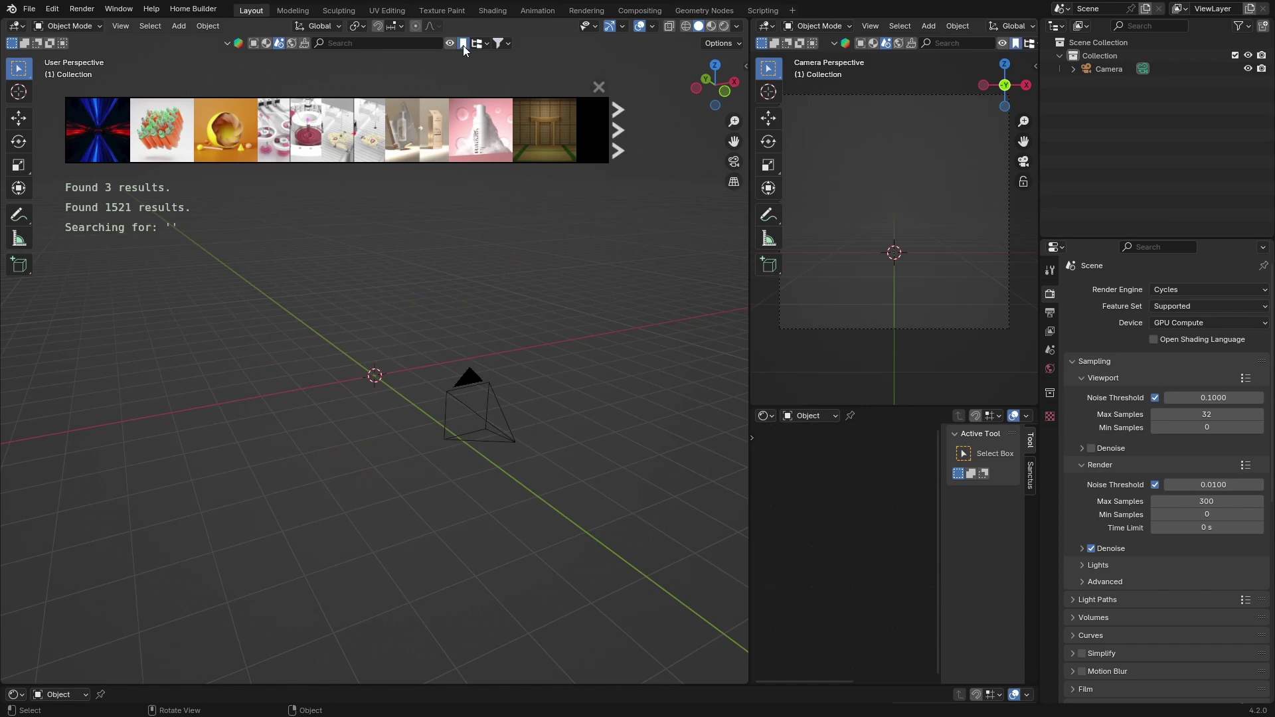
mouse_move(96, 126)
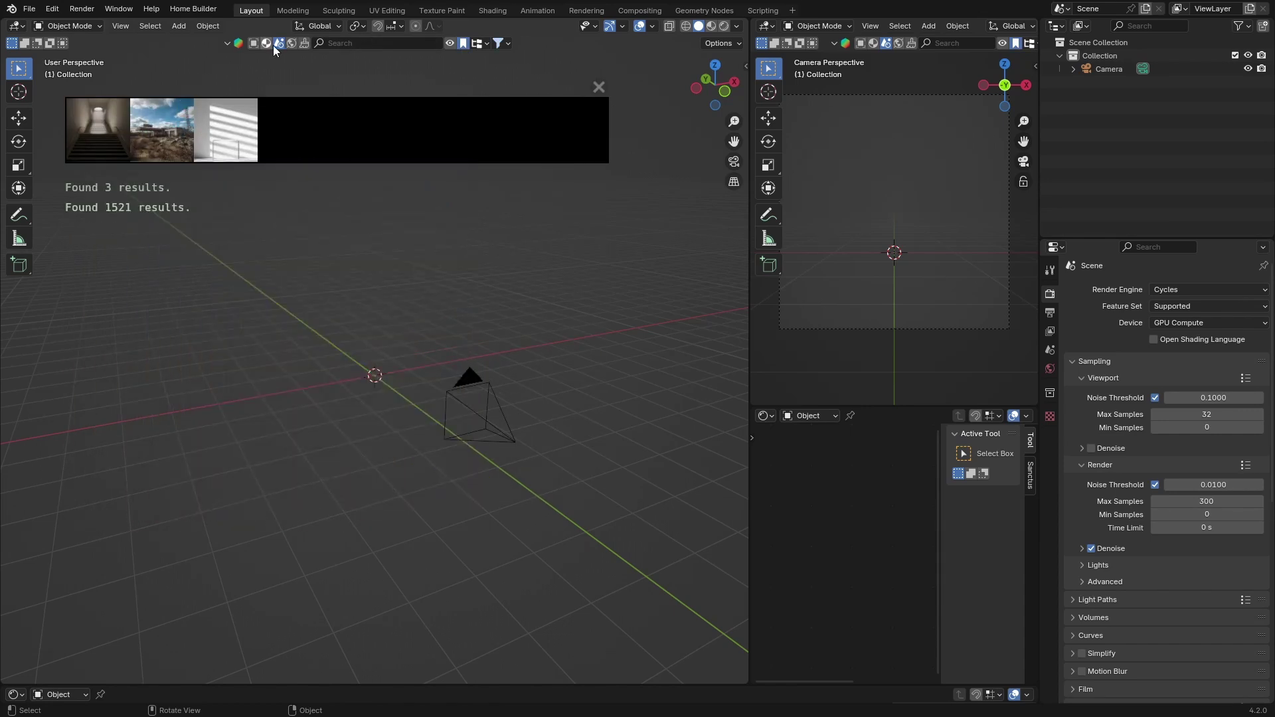
mouse_move(137, 122)
mouse_move(229, 144)
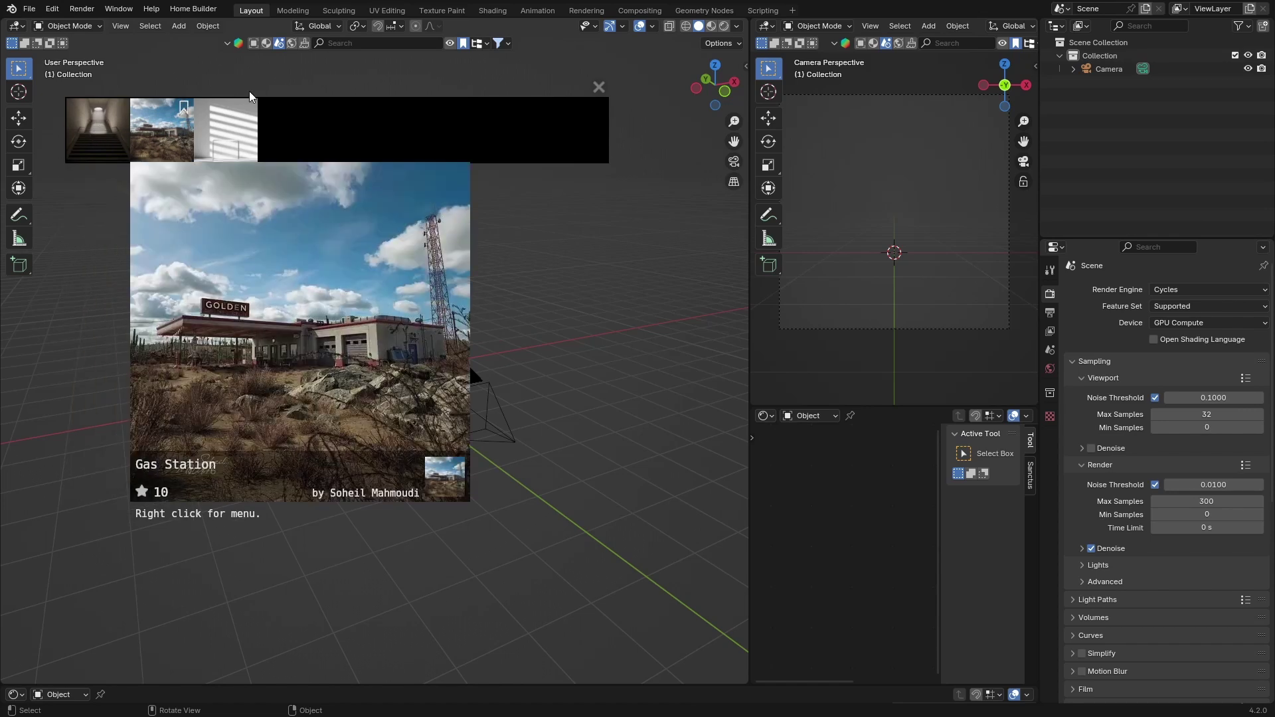
click(599, 87)
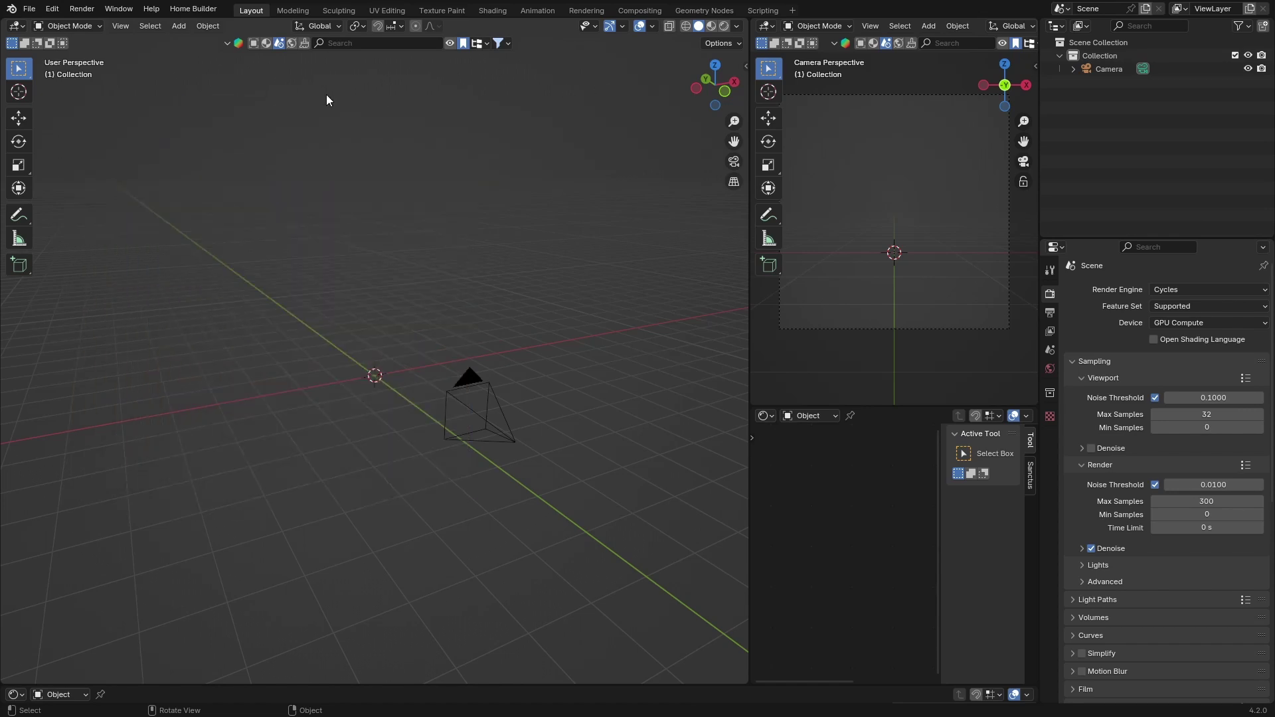
Switch the asset search to all HDRIs and page forward six times through the results
click(292, 43)
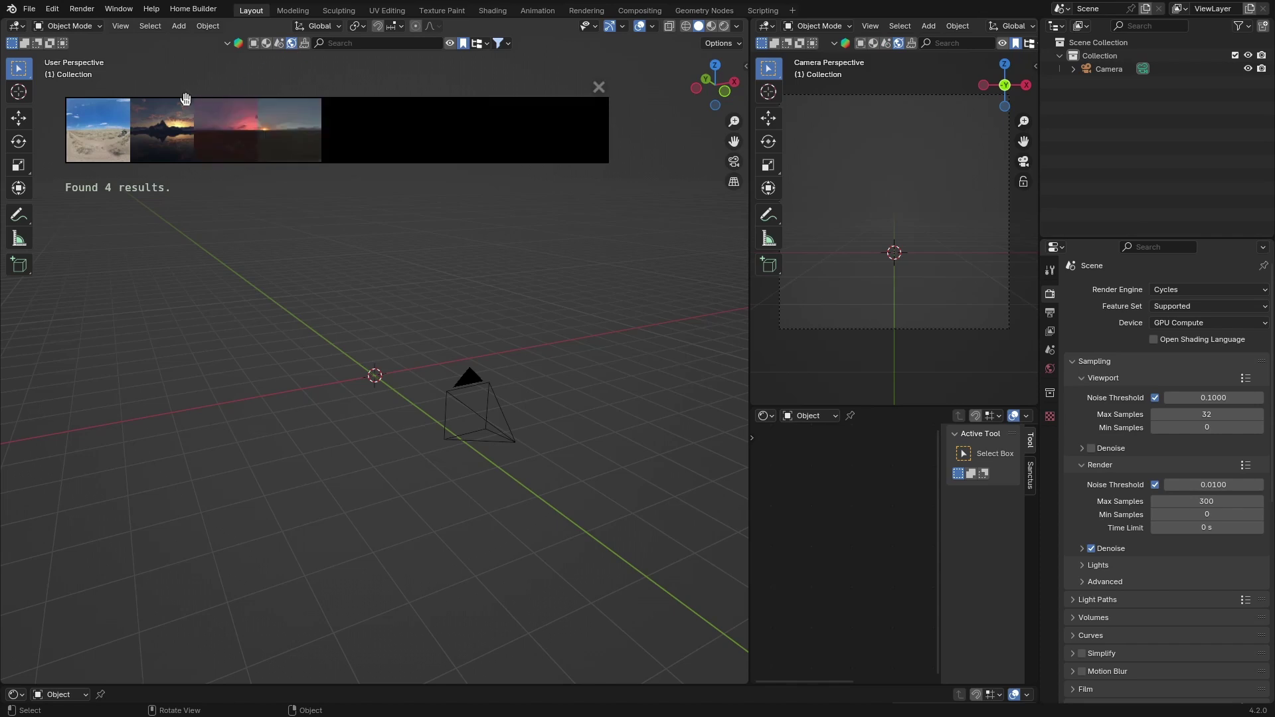
click(465, 44)
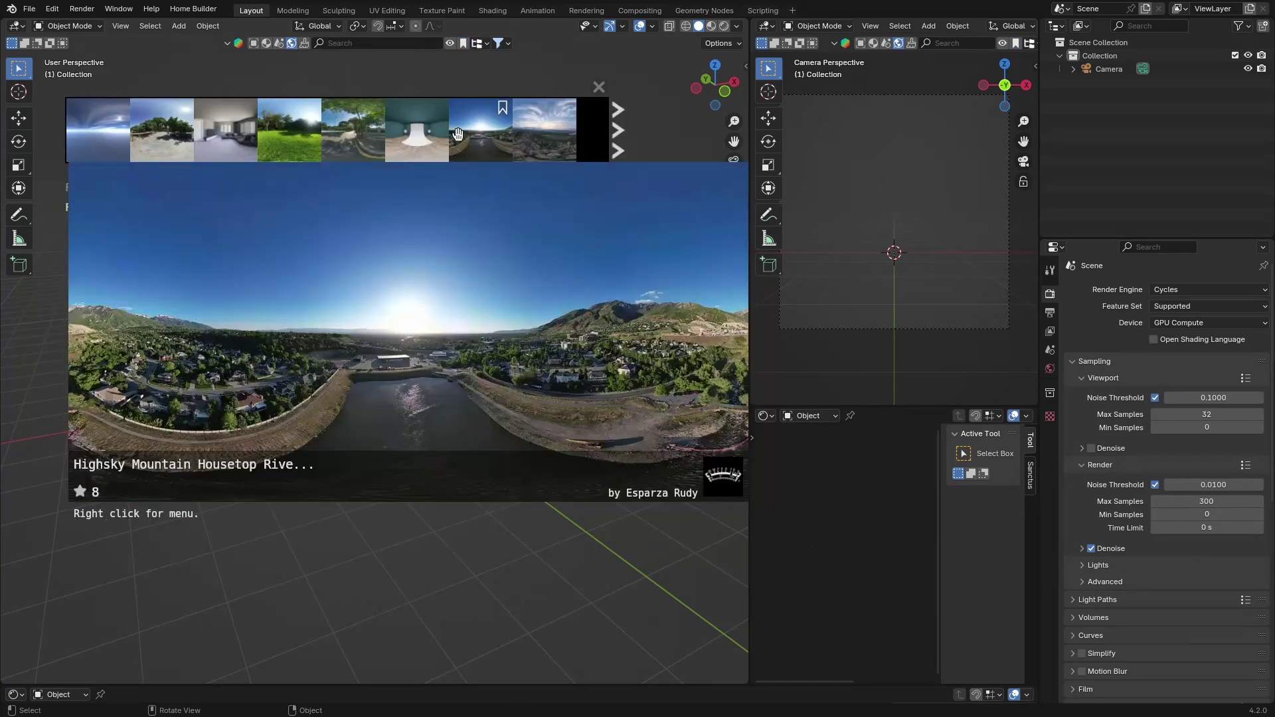
click(612, 150)
click(612, 150)
click(613, 150)
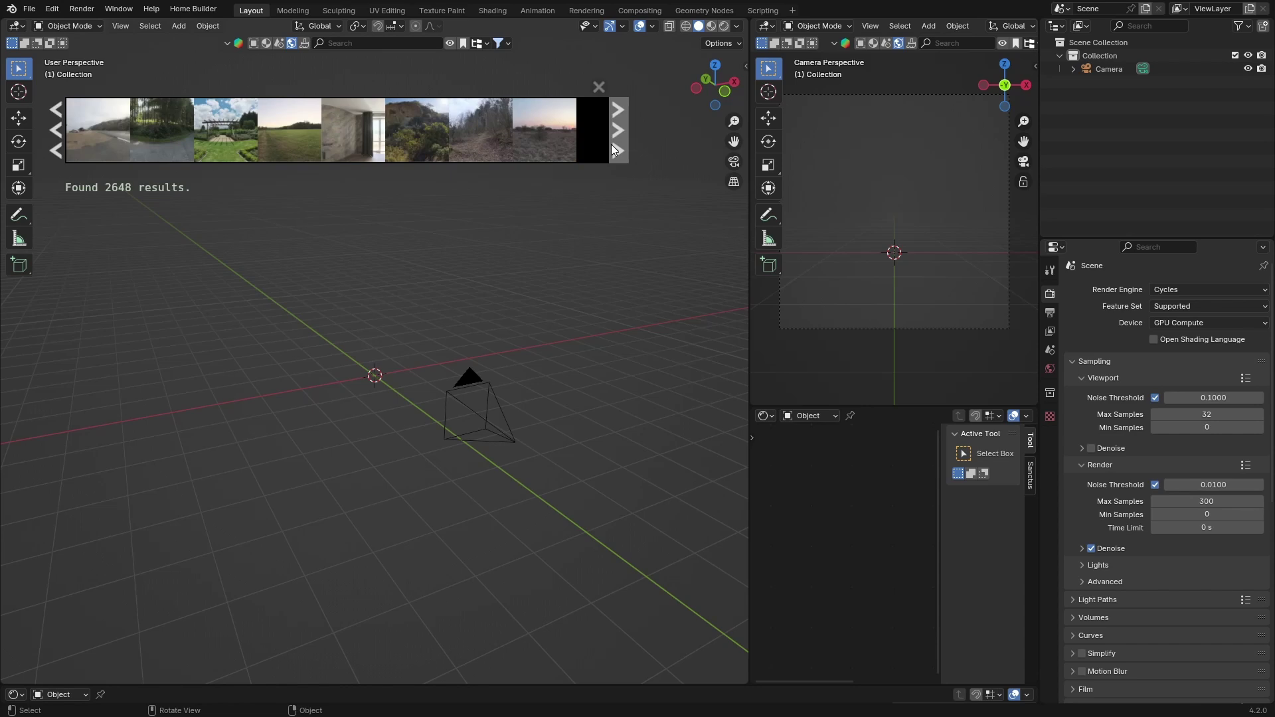
click(612, 151)
click(613, 150)
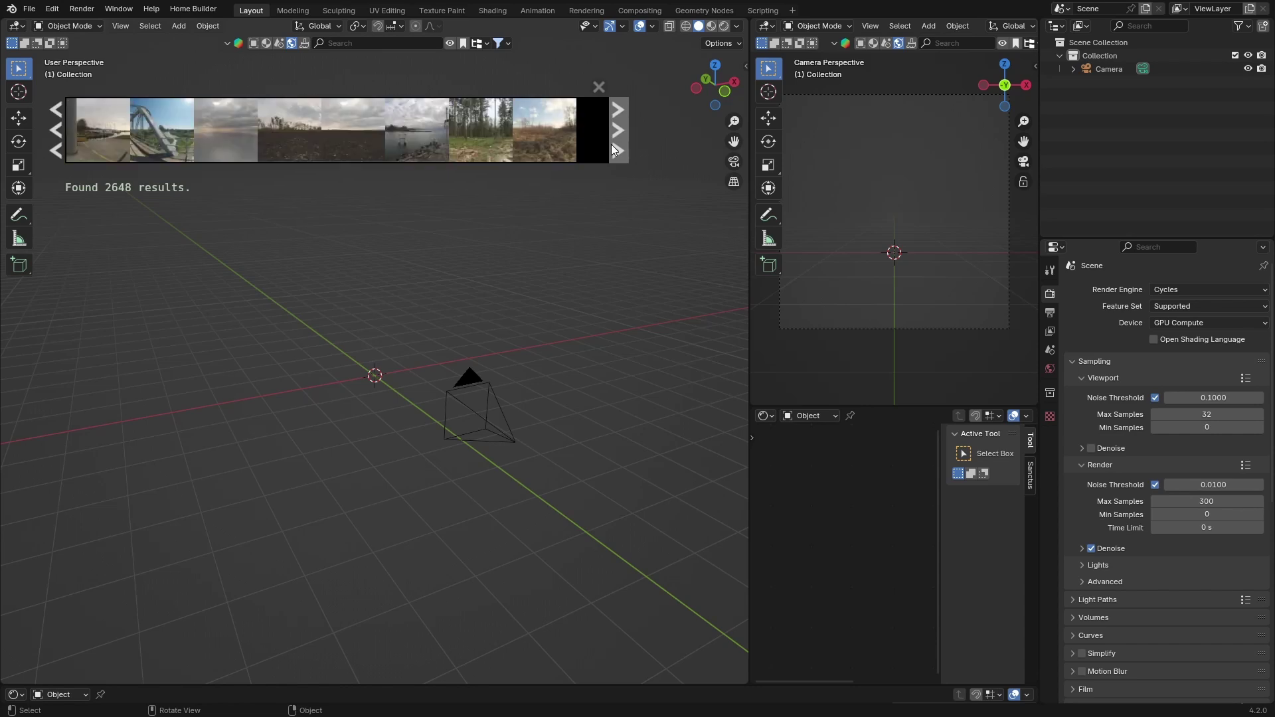
click(613, 151)
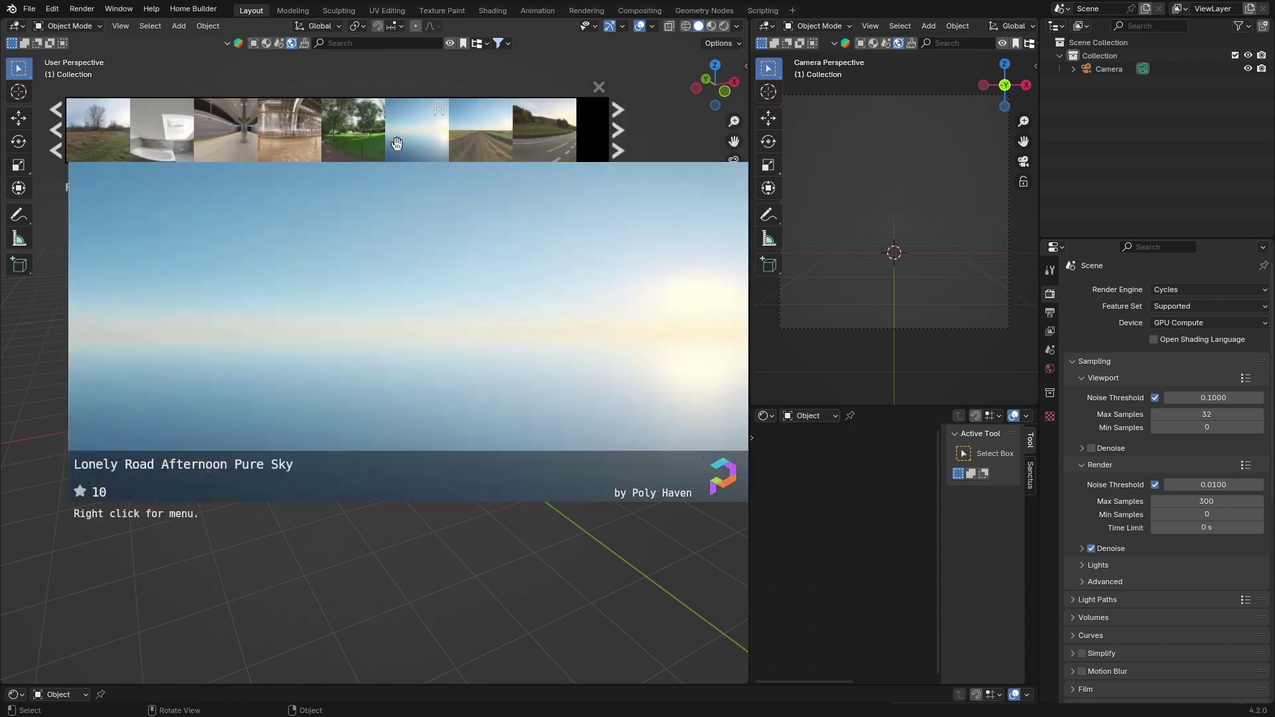
Add Lonely Road Afternoon Pure Sky at 2048 and view it in Rendered shading with Scene World
drag(417, 130, 379, 356)
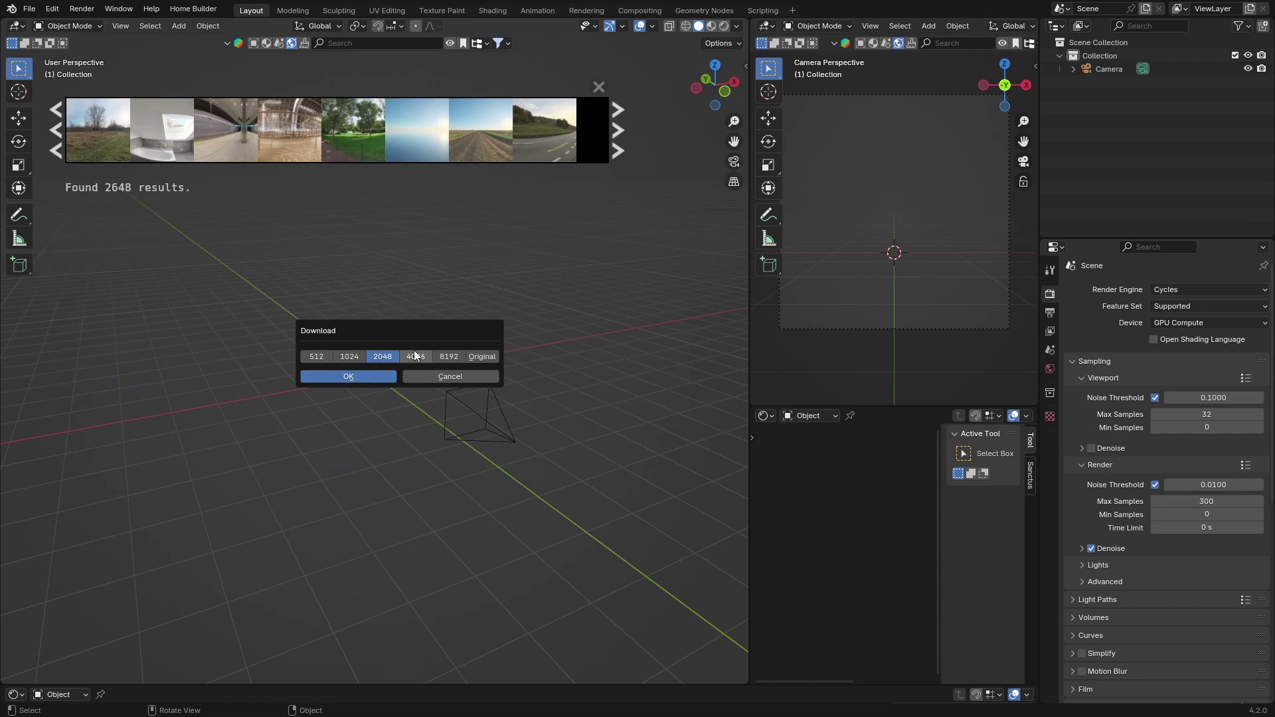
click(355, 376)
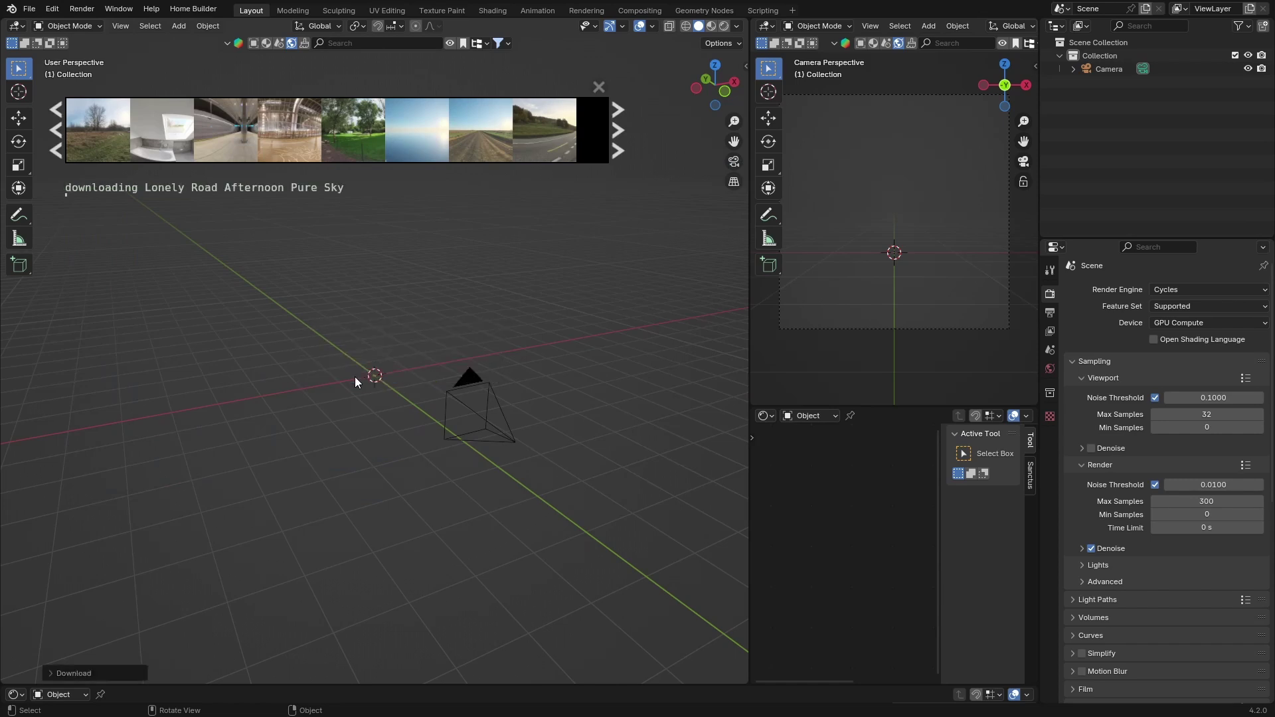
click(723, 27)
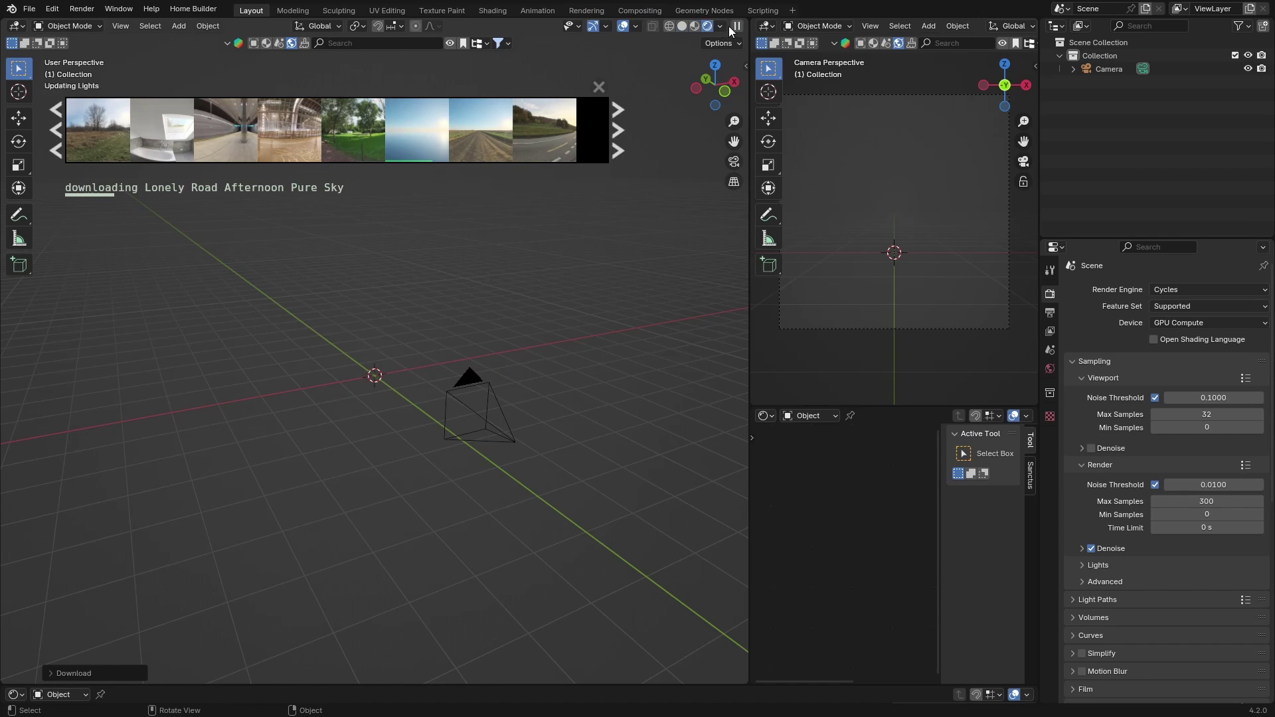
click(720, 26)
click(642, 155)
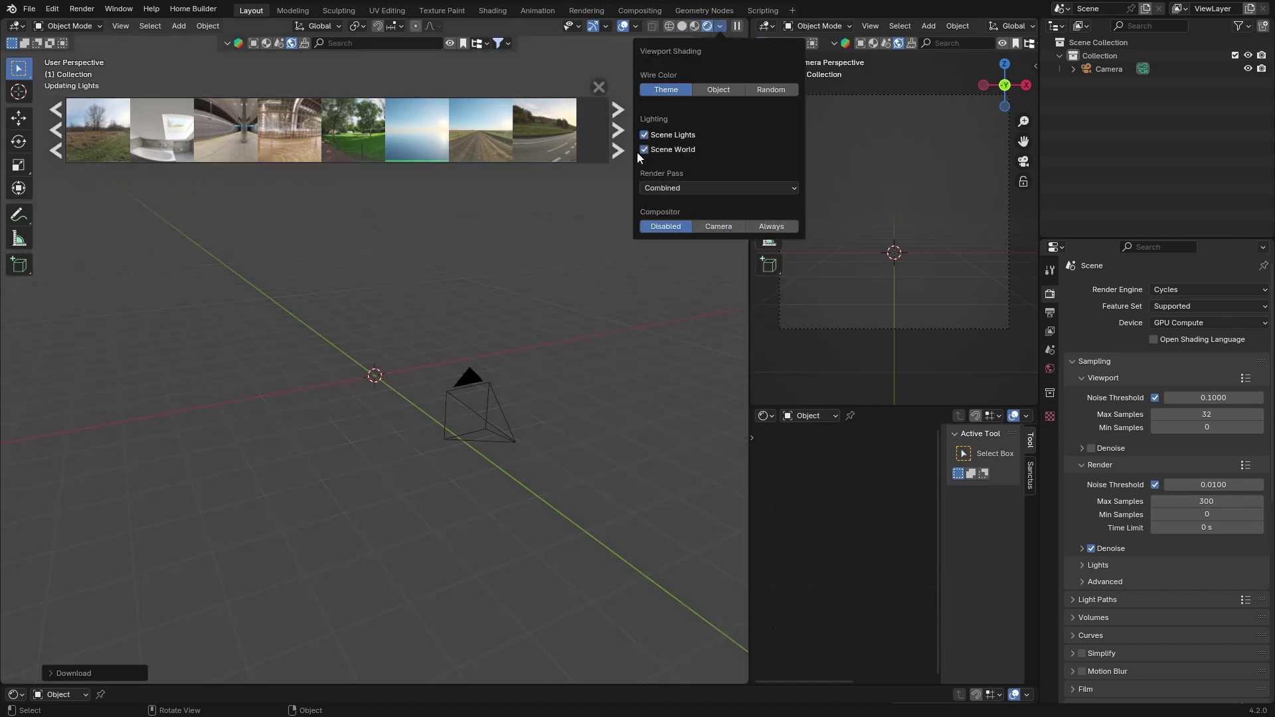
mouse_move(388, 352)
middle_down()
mouse_move(304, 303)
mouse_move(280, 336)
mouse_move(465, 339)
mouse_move(377, 337)
middle_up()
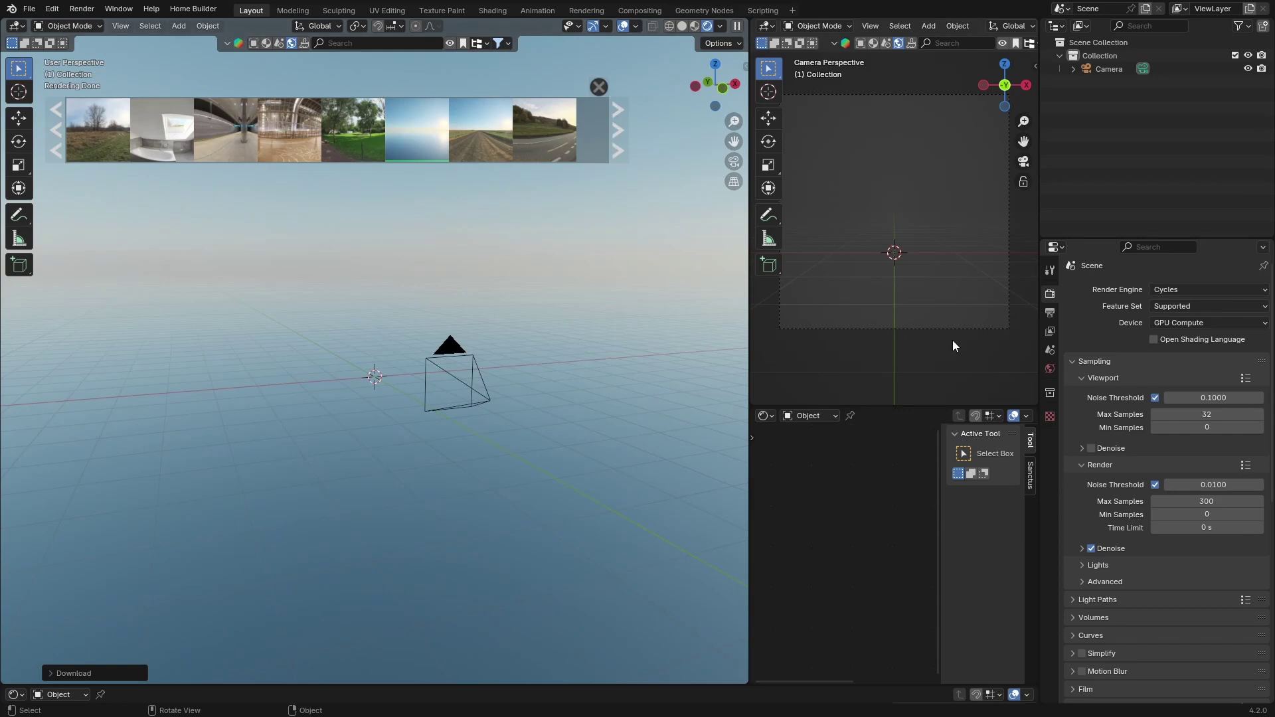
In World properties, set the background Strength to 0.4, then restore it to 1.000
click(1050, 369)
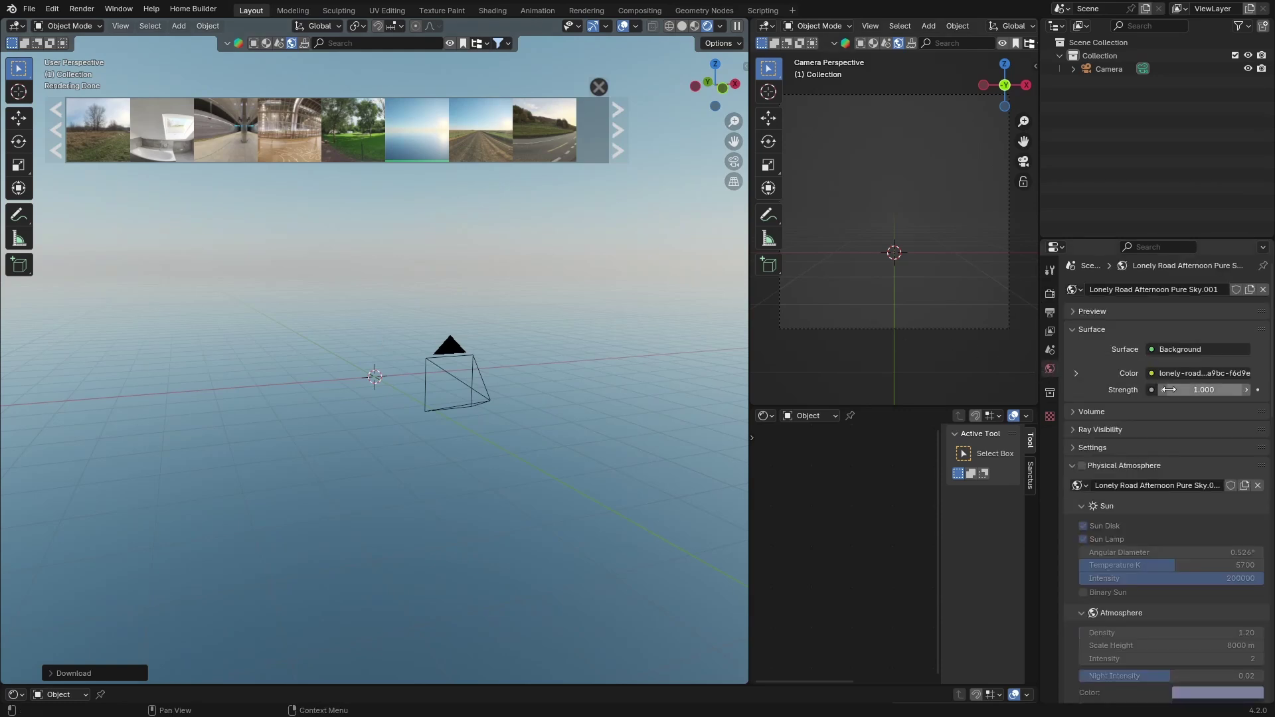
click(1163, 394)
text(0.4)
key(Return)
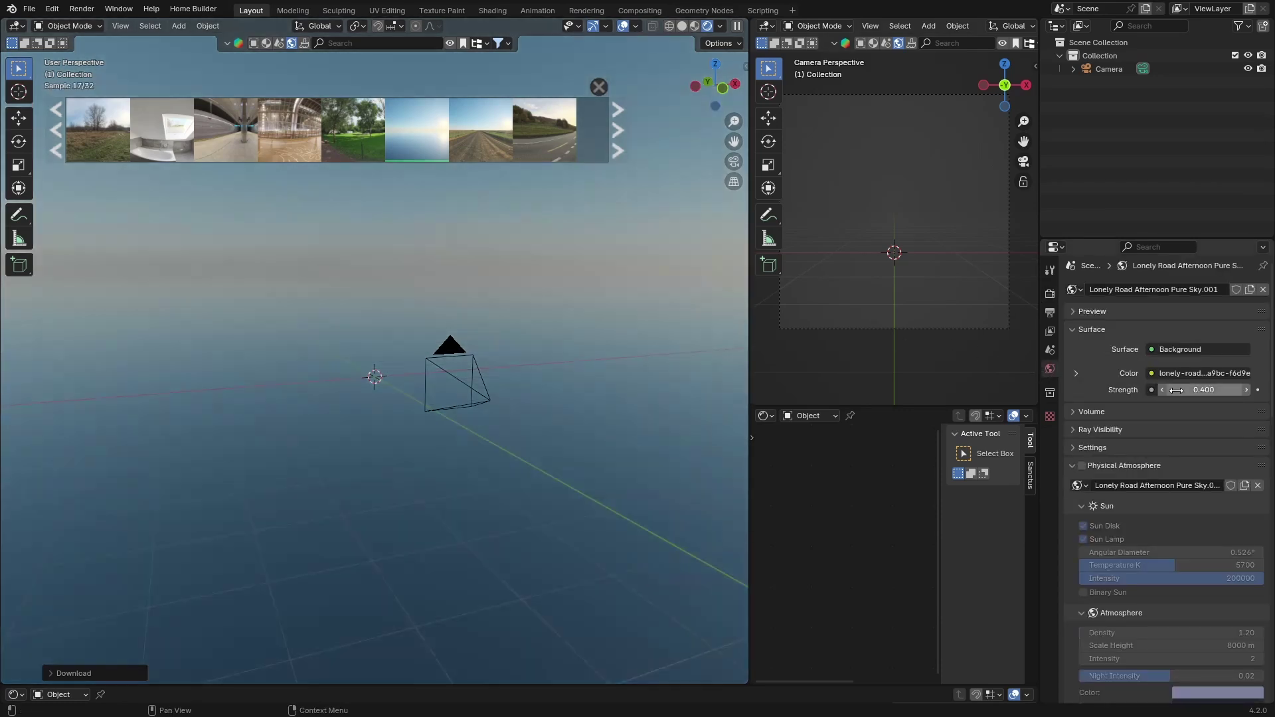
click(1200, 394)
text(1)
key(Return)
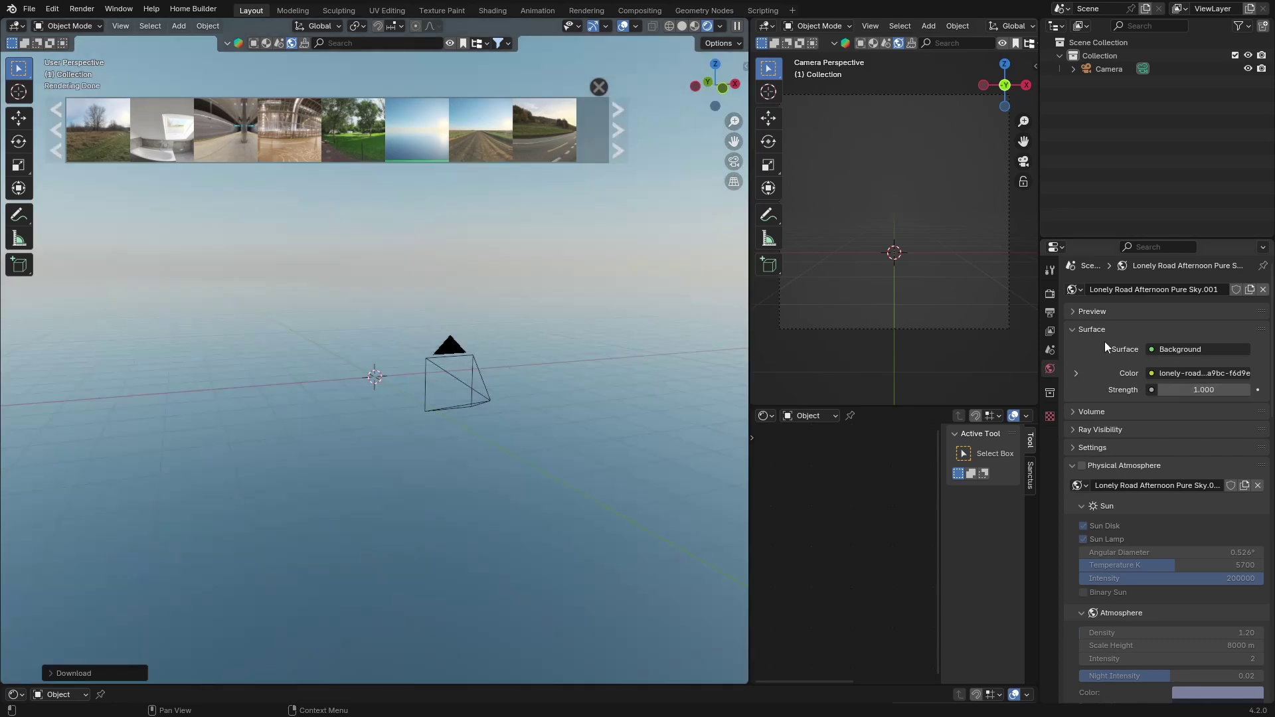
mouse_move(347, 136)
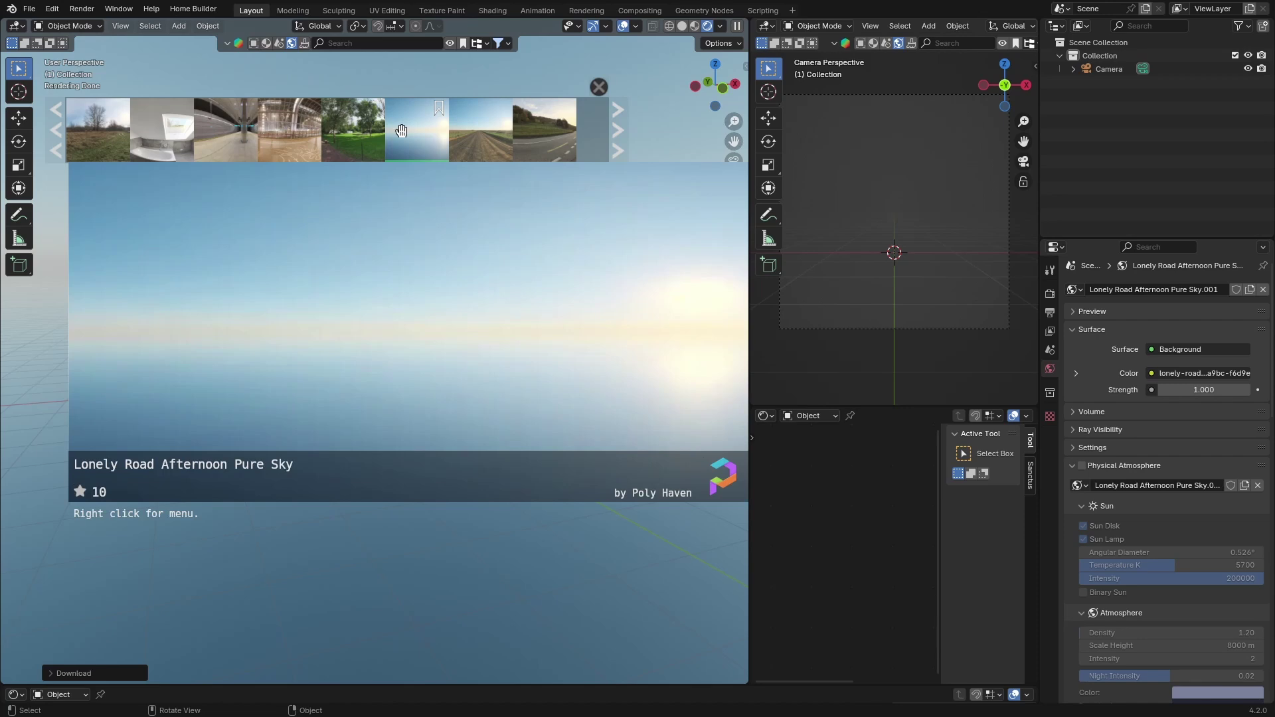
Browse two pages of BlenderKit Brushes results, then close the results strip
click(304, 43)
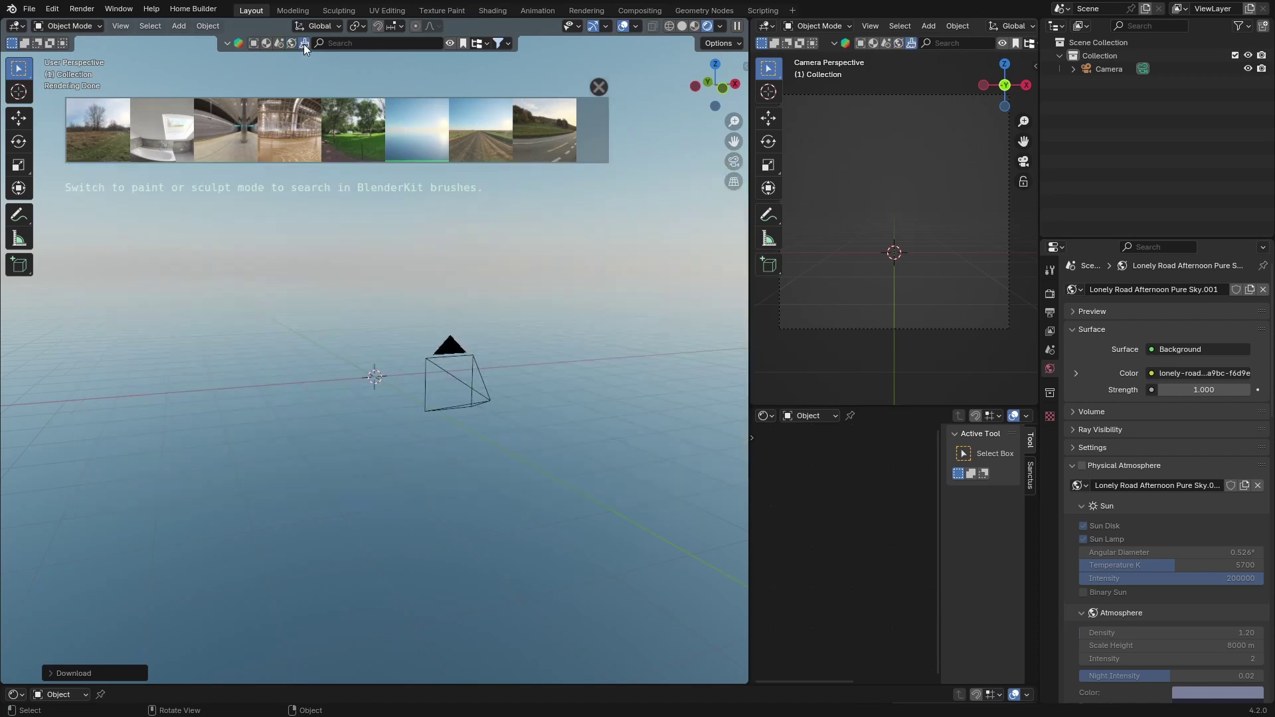
mouse_move(173, 124)
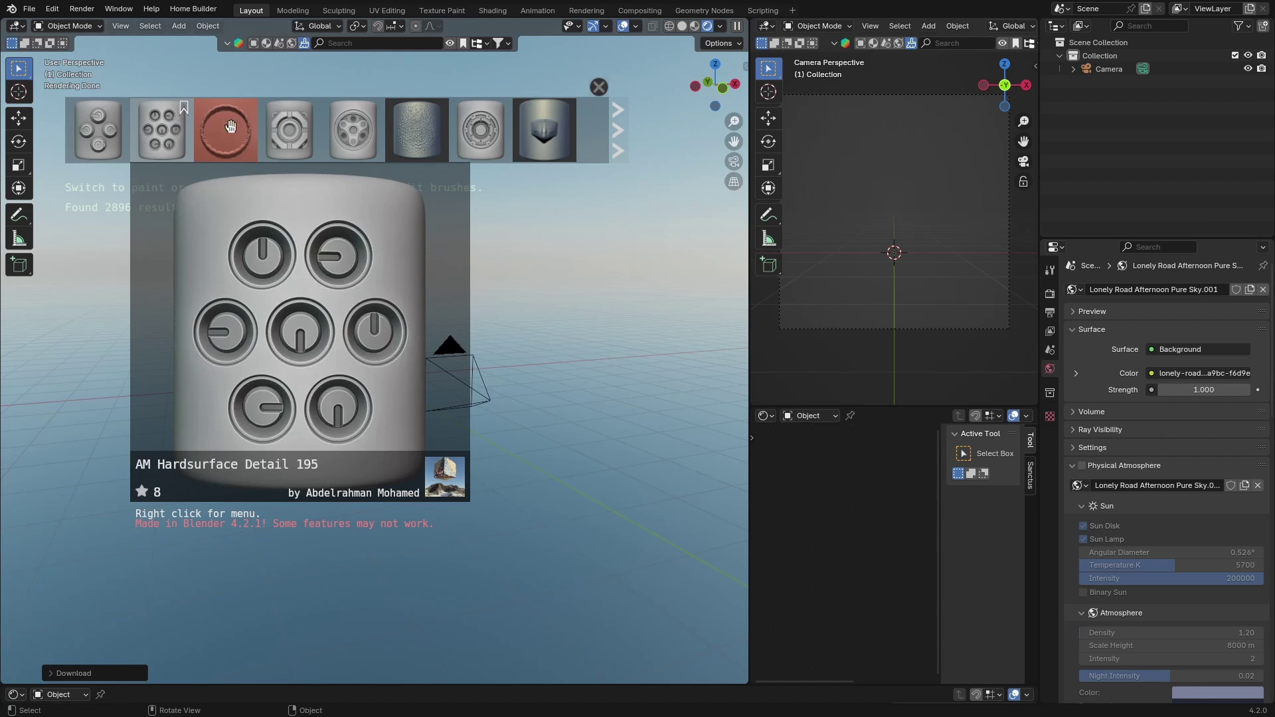
mouse_move(493, 130)
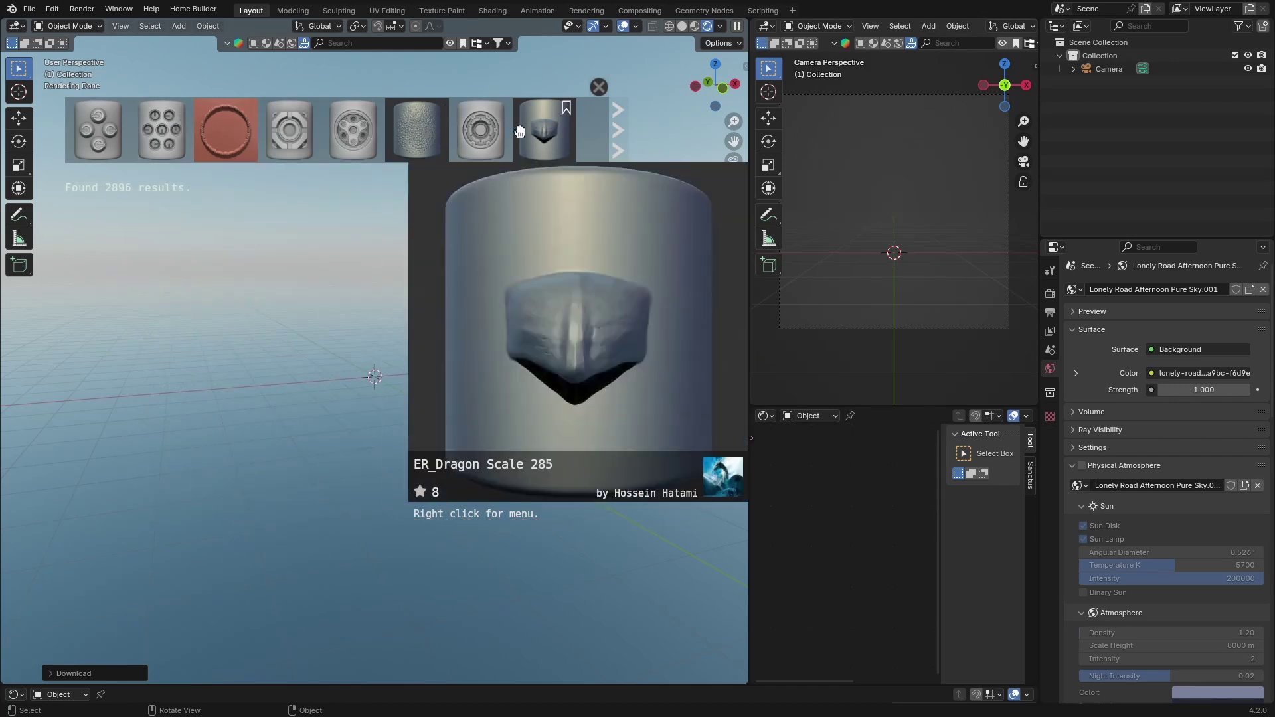
mouse_move(274, 133)
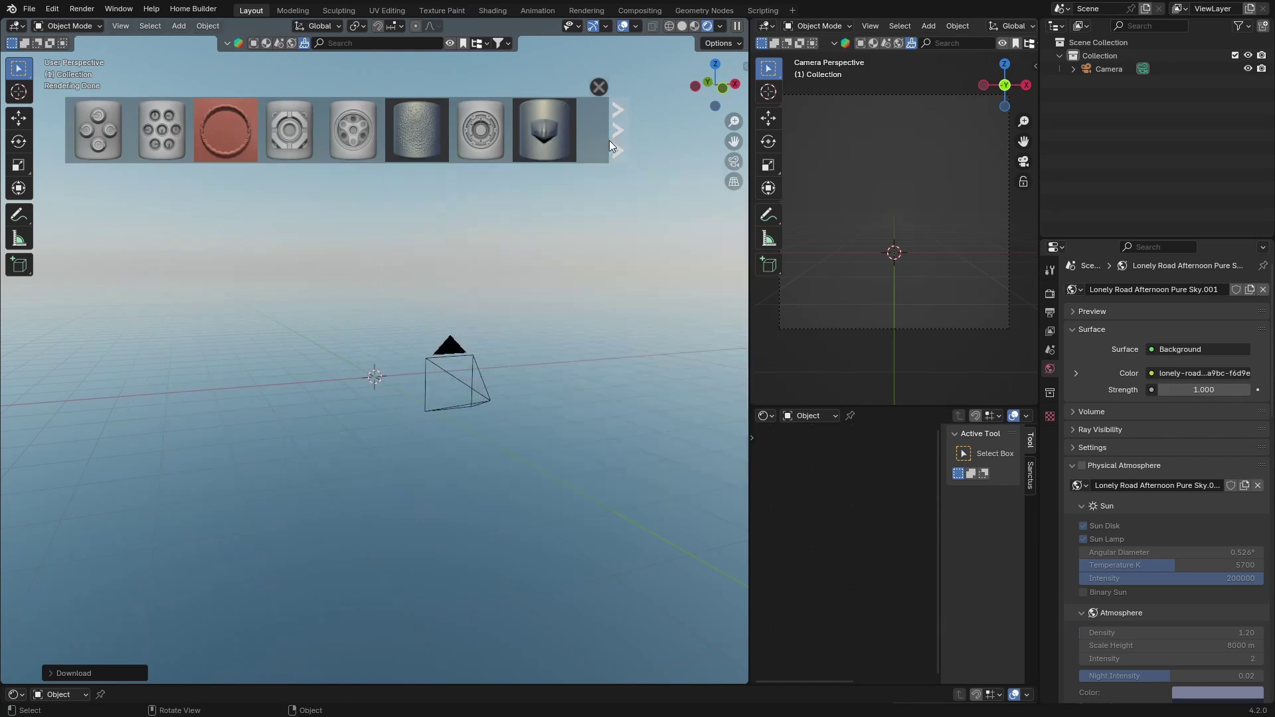
click(610, 142)
mouse_move(344, 138)
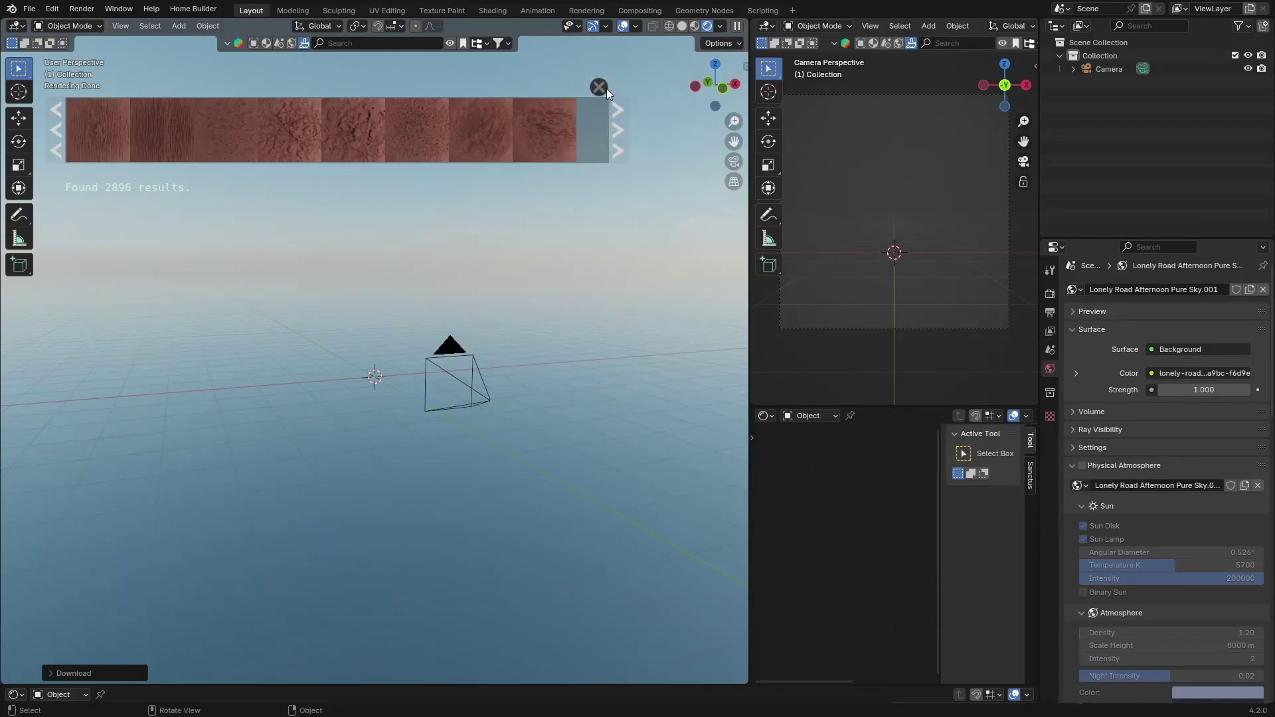
click(601, 88)
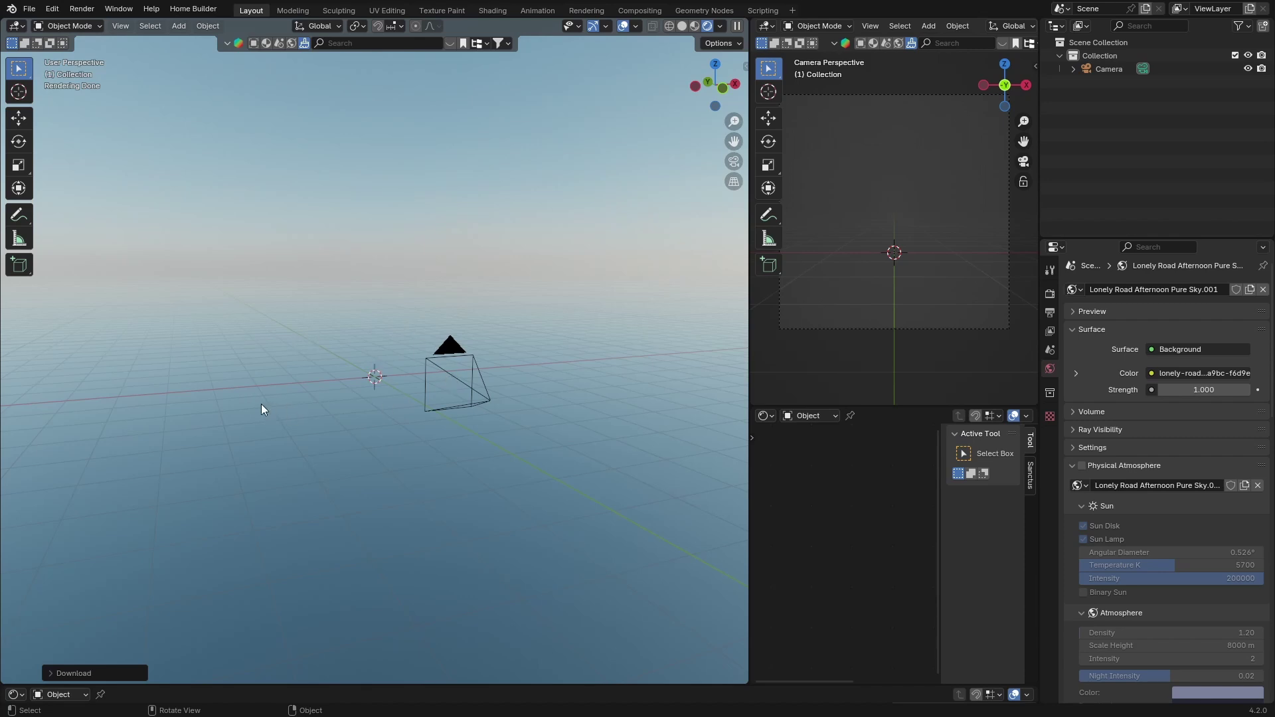
Set the BlenderKit asset type back to Models using the box icon
click(253, 45)
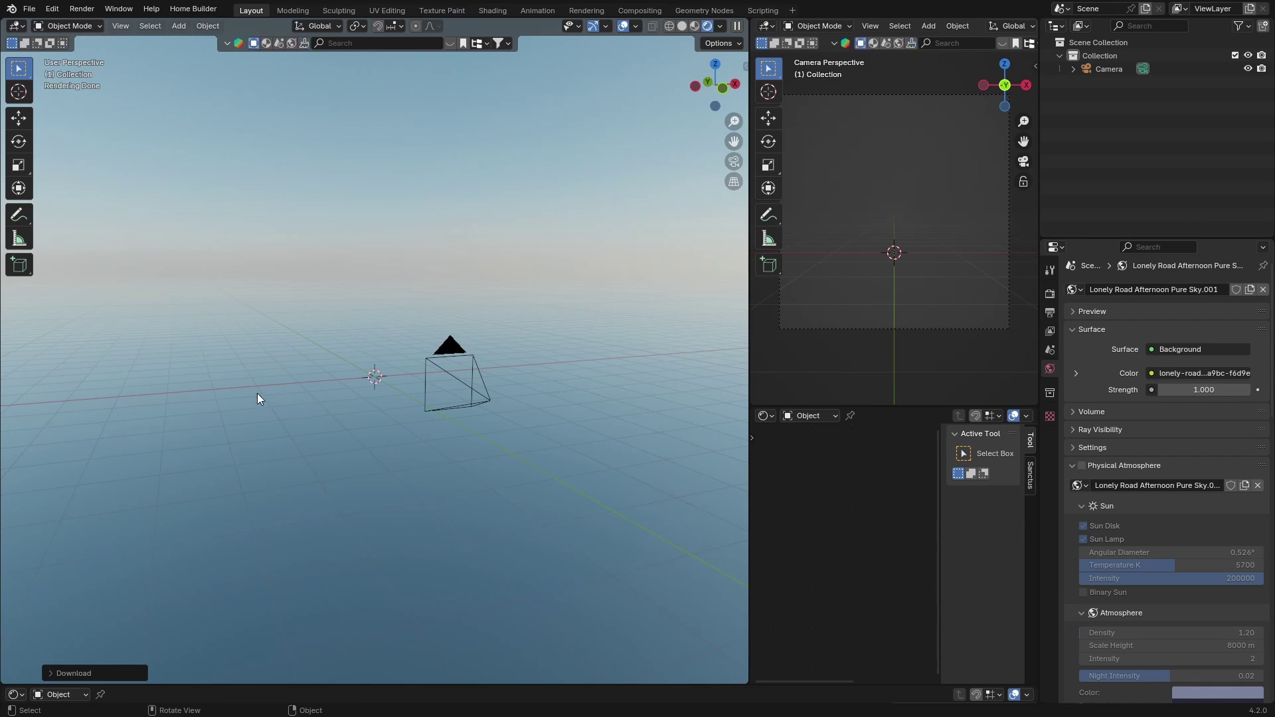